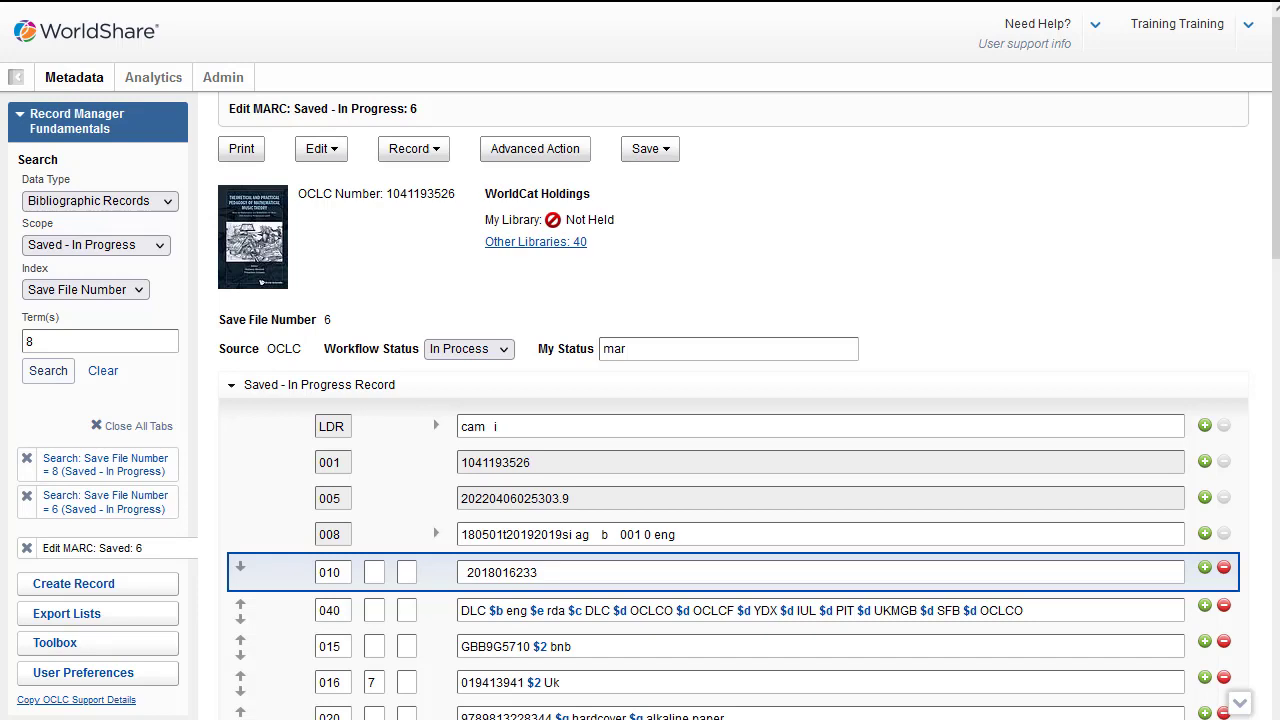
Run Control All Headings on the saved record containing the 650 subject and 700 name fields
scroll(240, 527, down, 3)
scroll(240, 527, down, 6)
scroll(240, 527, down, 7)
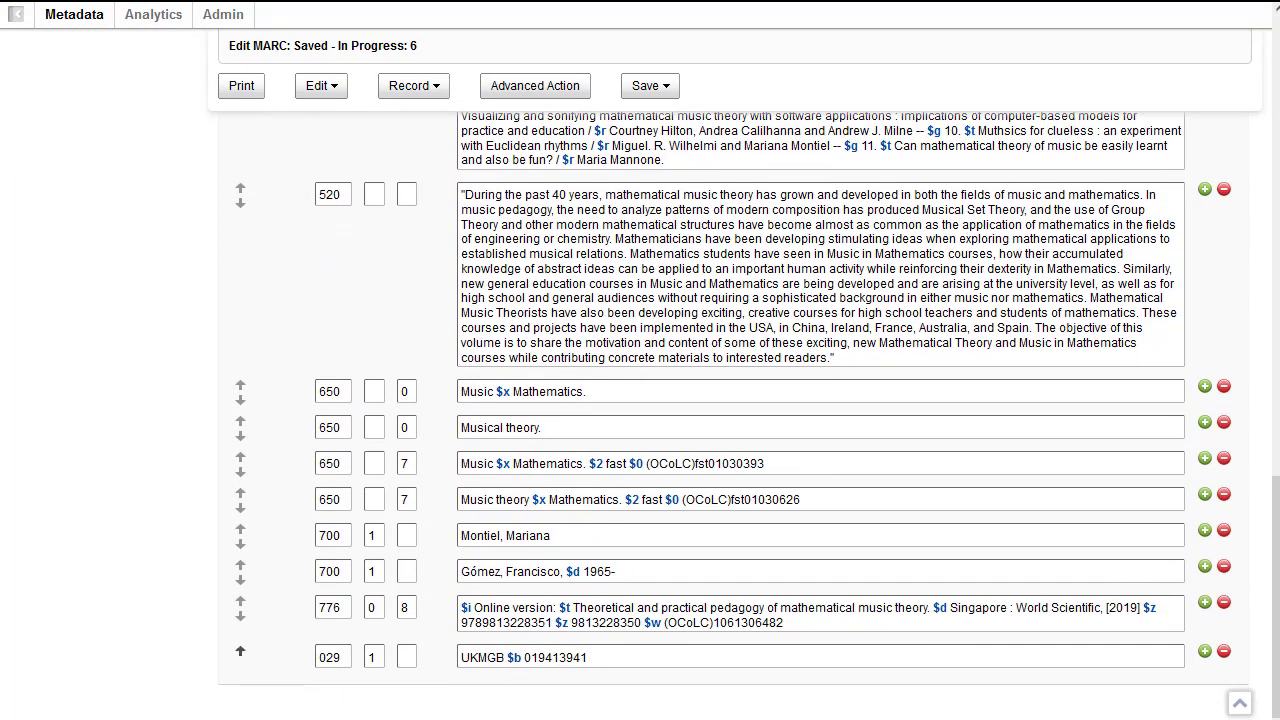
click(338, 388)
click(340, 427)
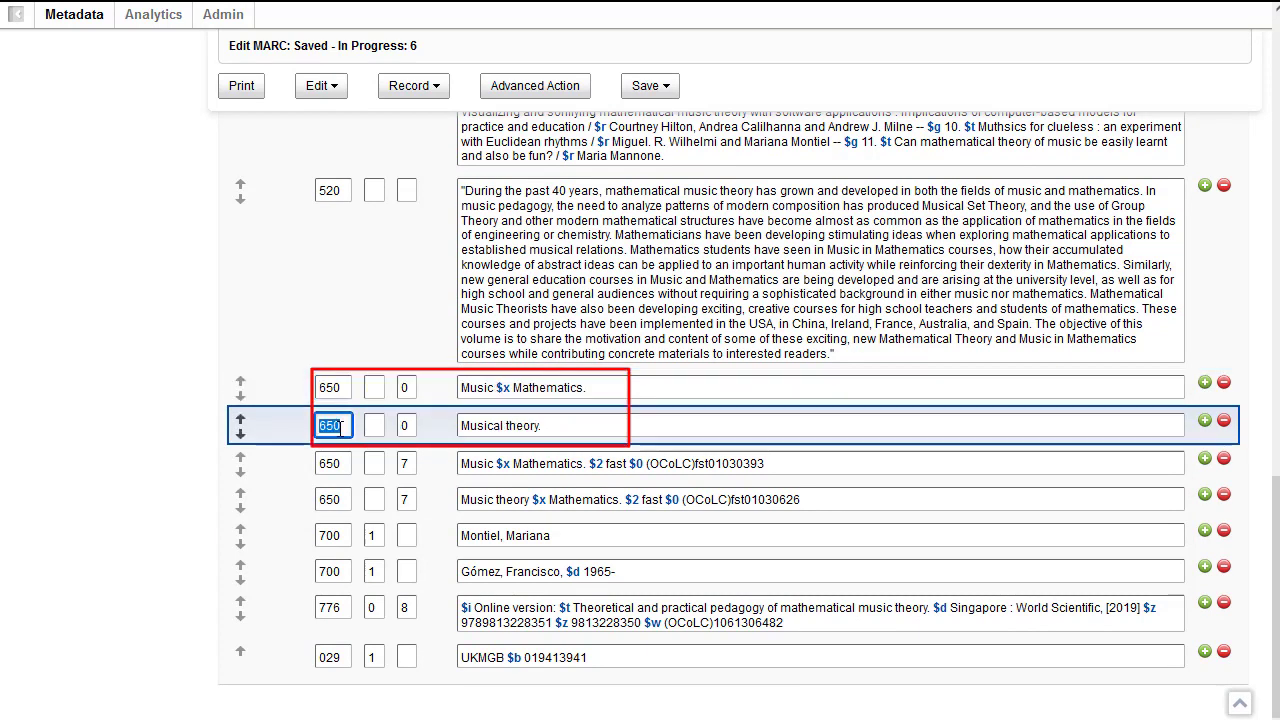
click(348, 535)
click(351, 571)
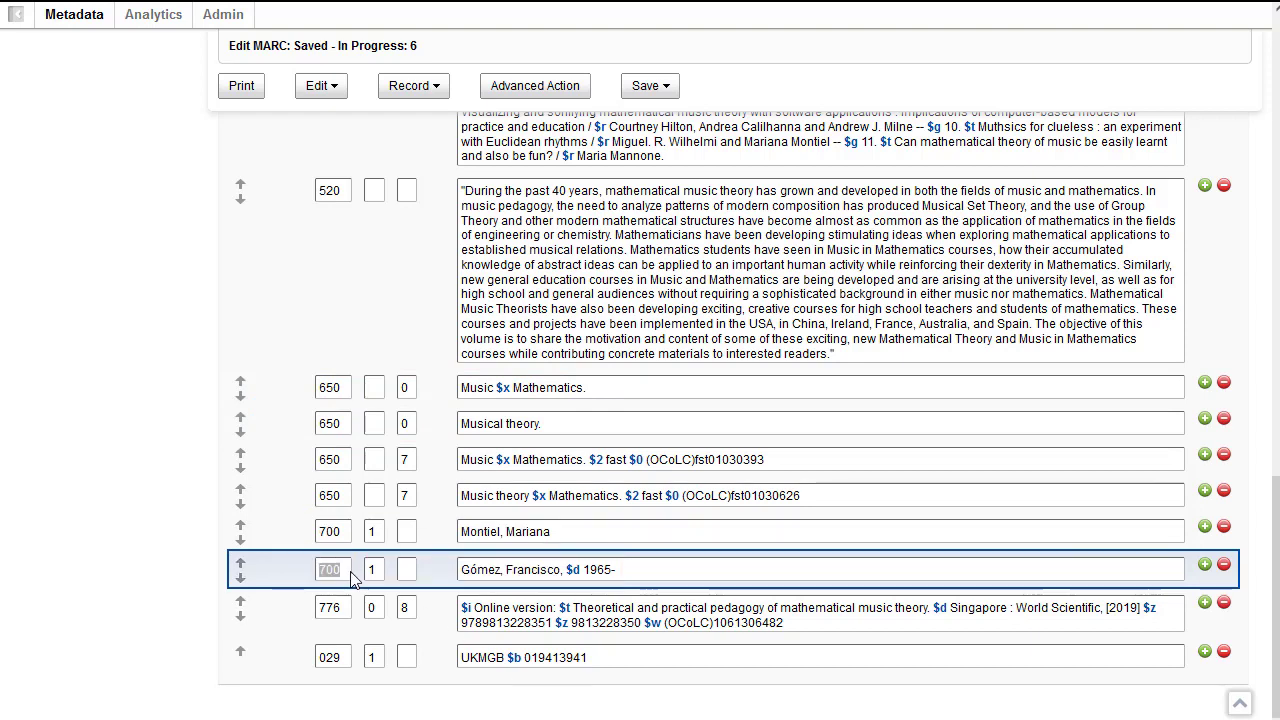
click(437, 88)
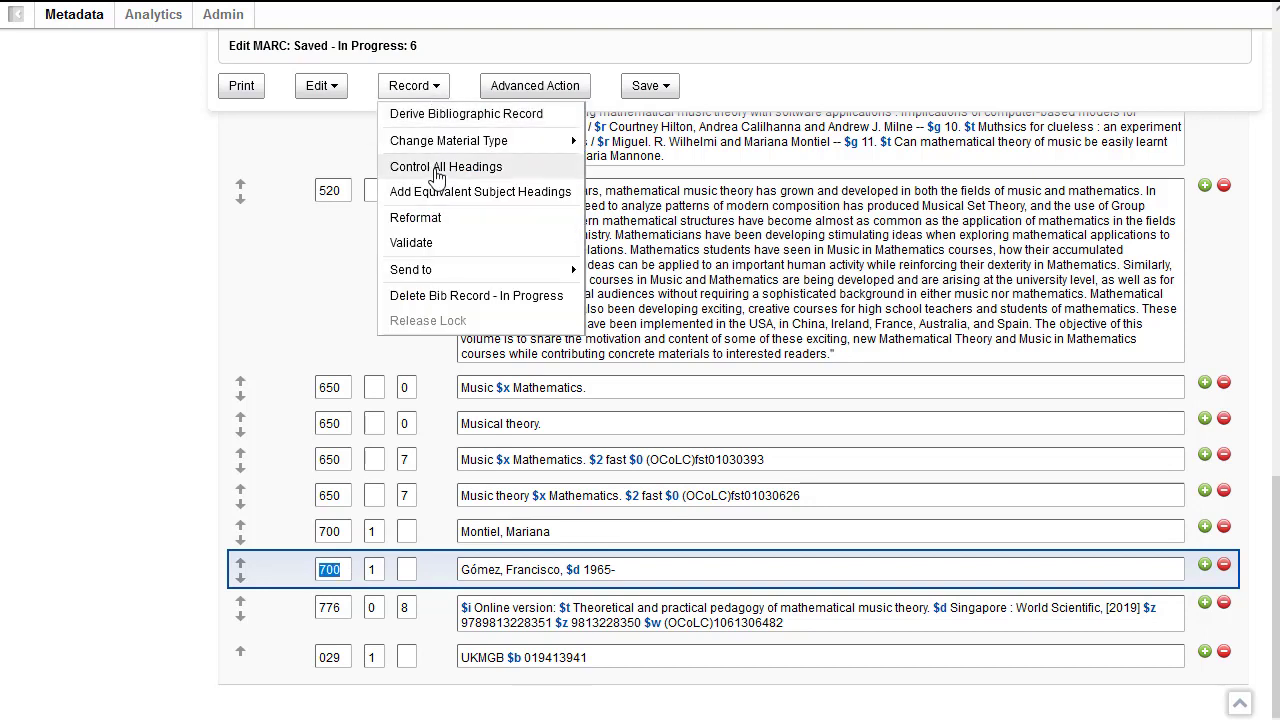
click(437, 170)
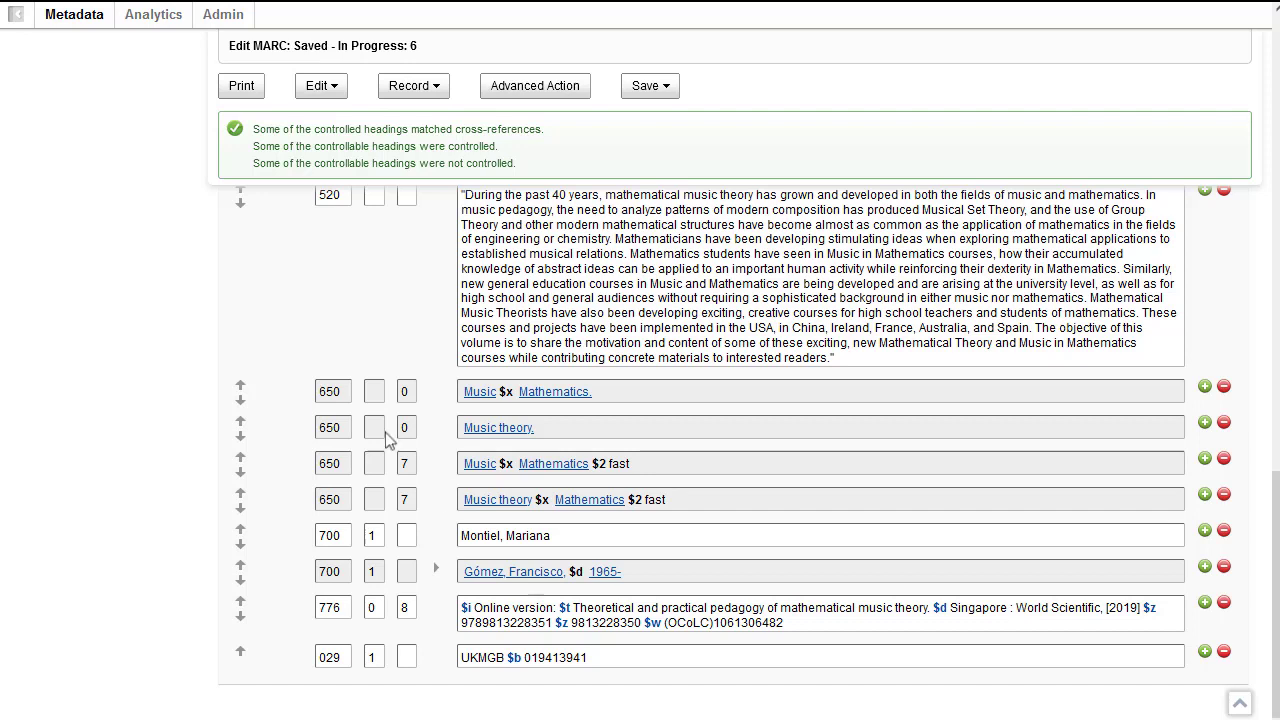
Inspect the authority record behind the controlled 650 heading "Music theory", checking its 150 heading and the 450 cross-reference "Musical theory"
click(339, 391)
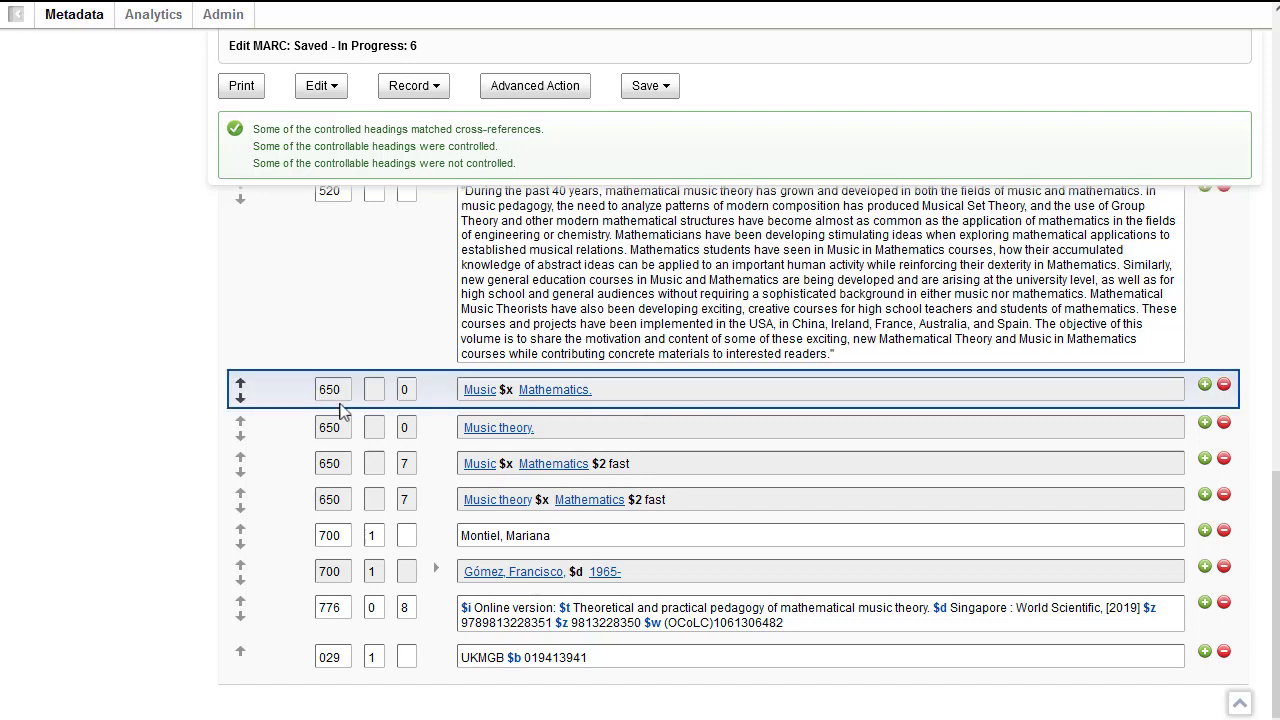
click(345, 428)
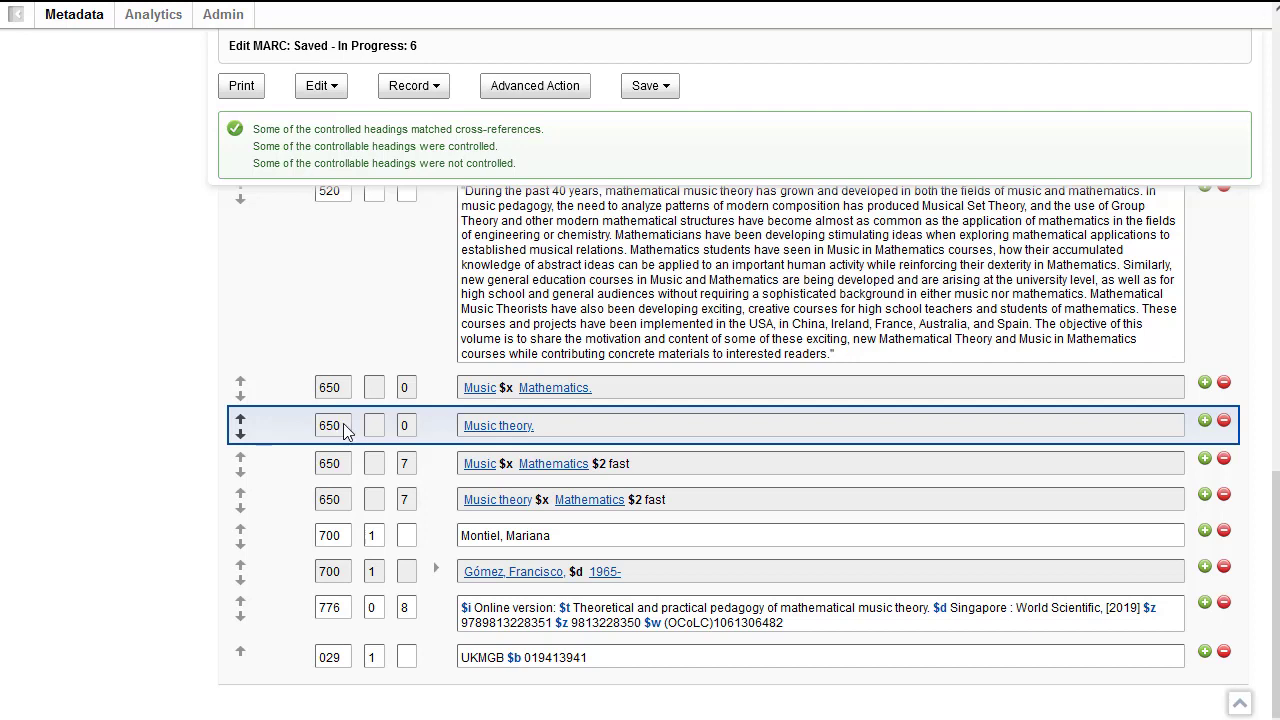
click(490, 427)
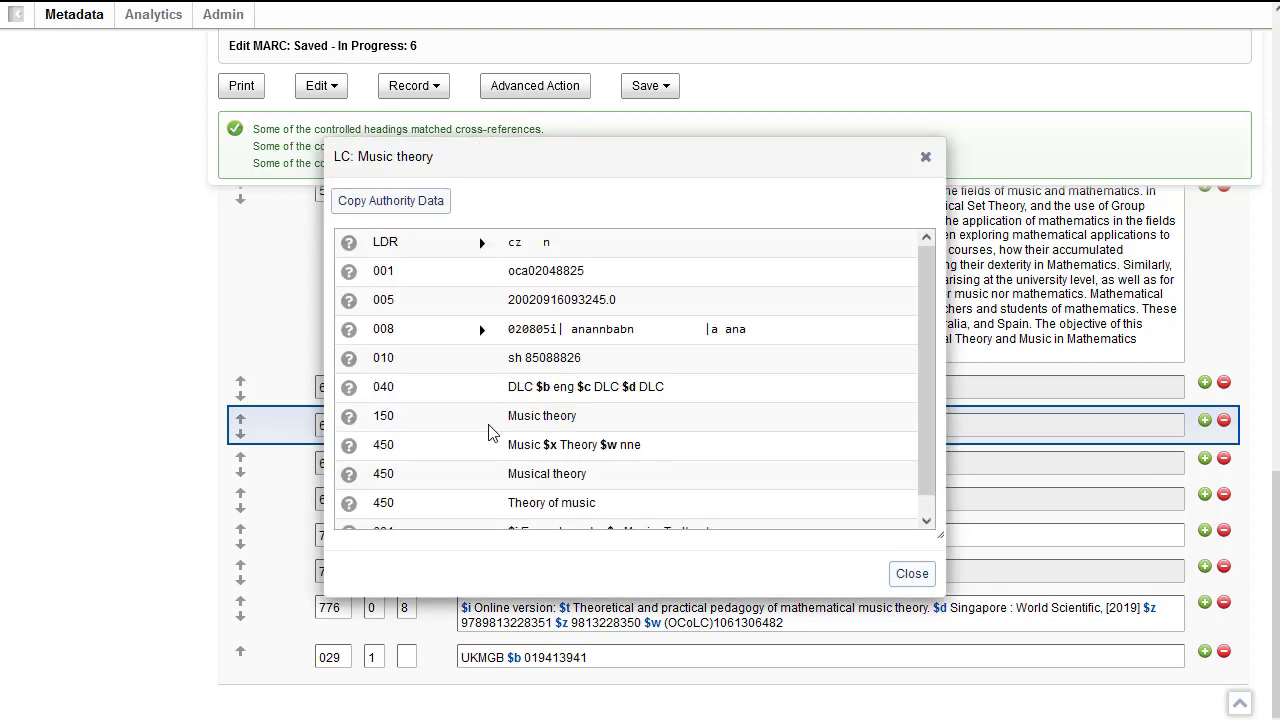
drag(577, 418, 508, 420)
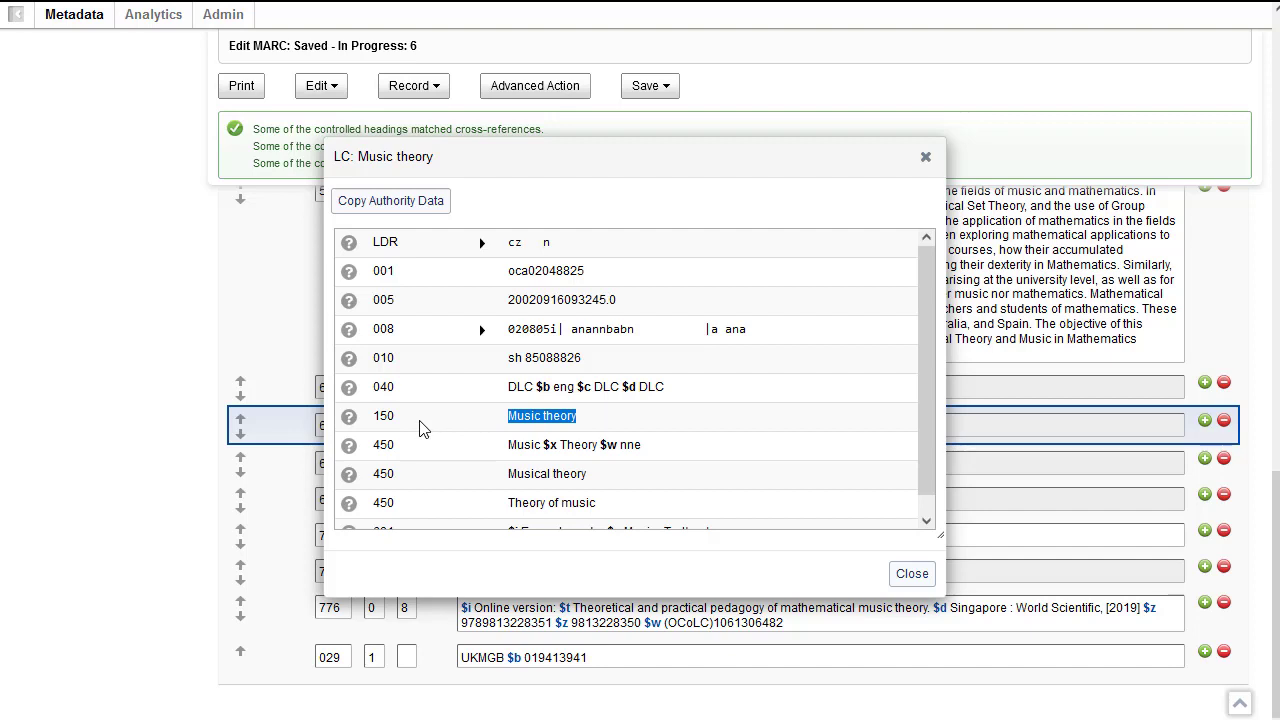
drag(606, 478, 508, 480)
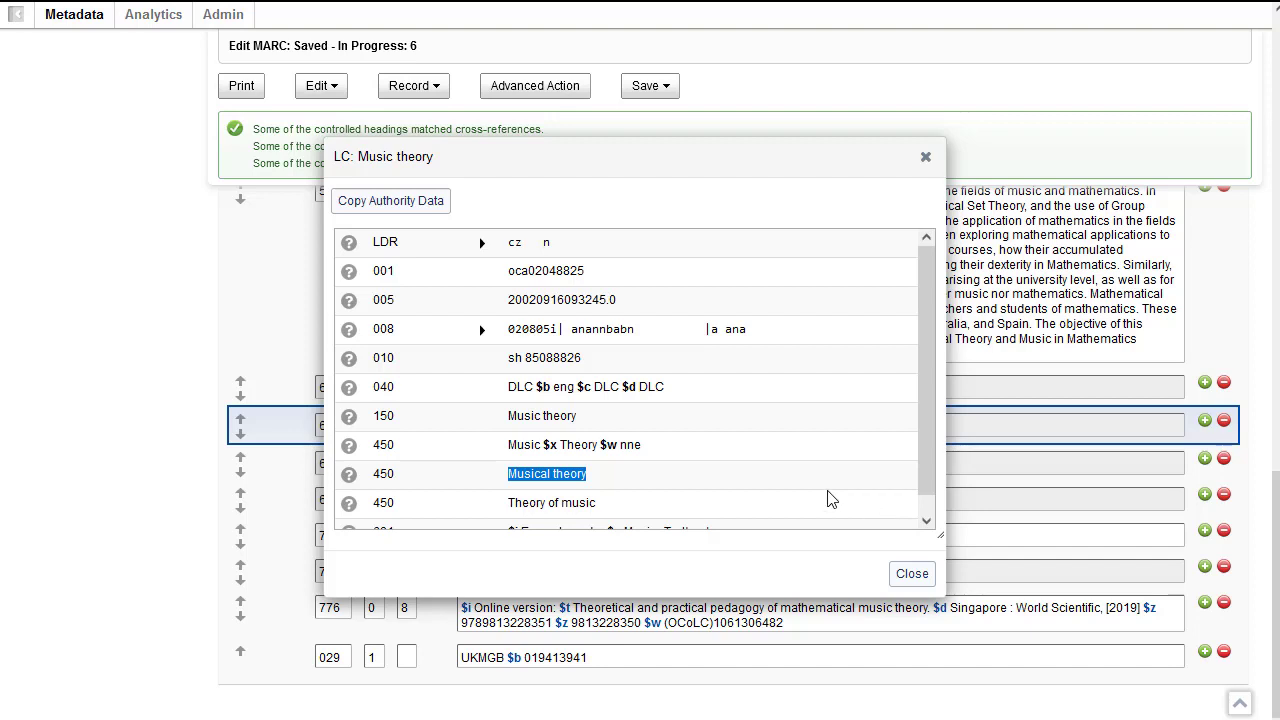
click(912, 574)
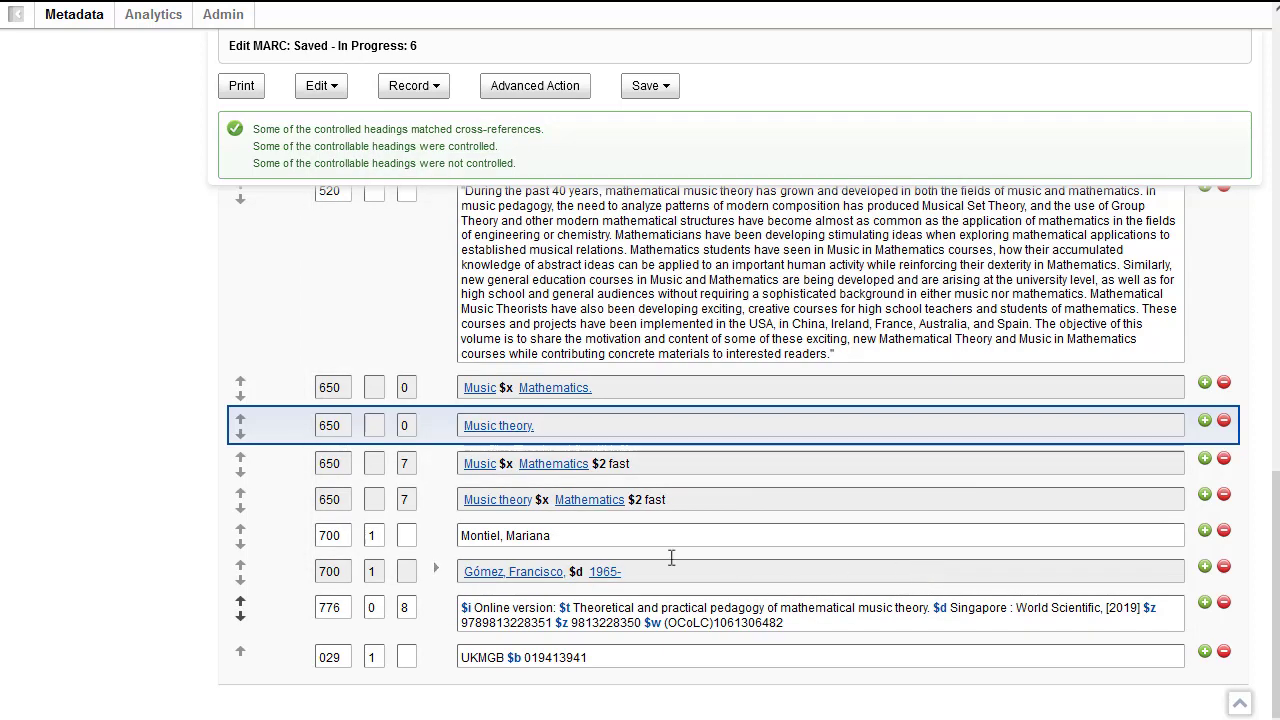
Review the 100 heading in the authority record linked to the second, controlled 700 personal name field
click(338, 536)
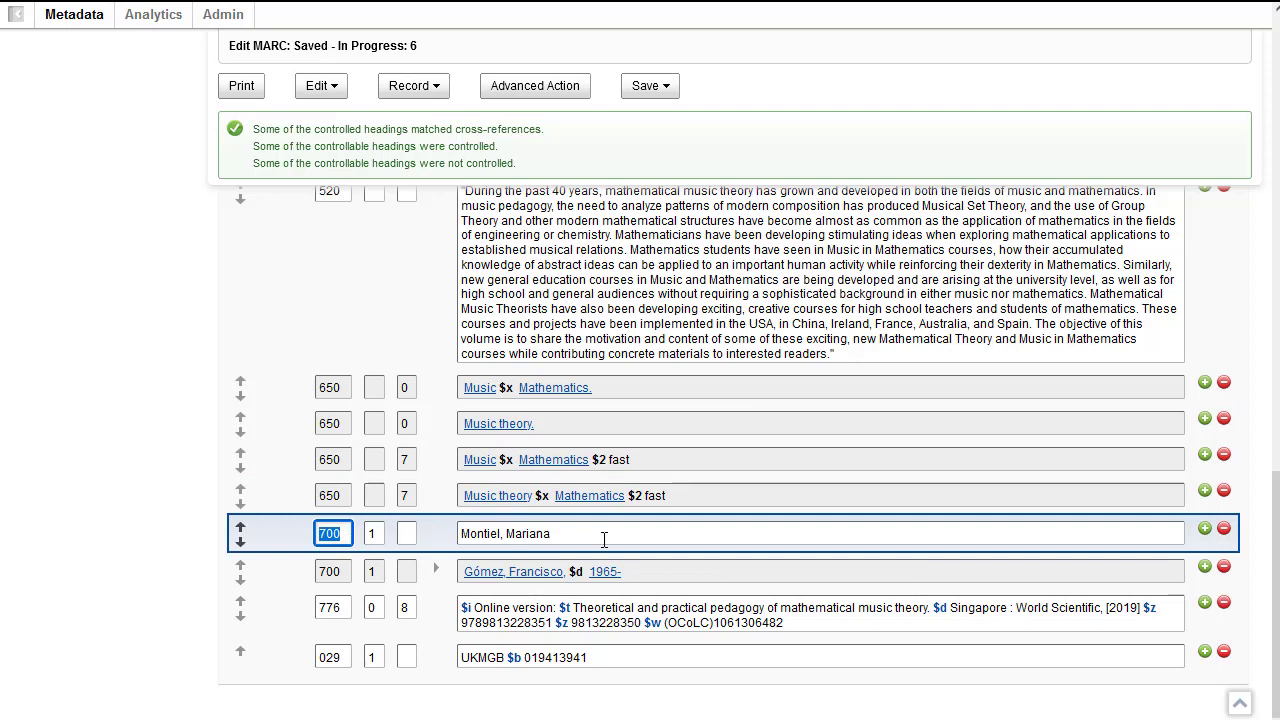
click(348, 580)
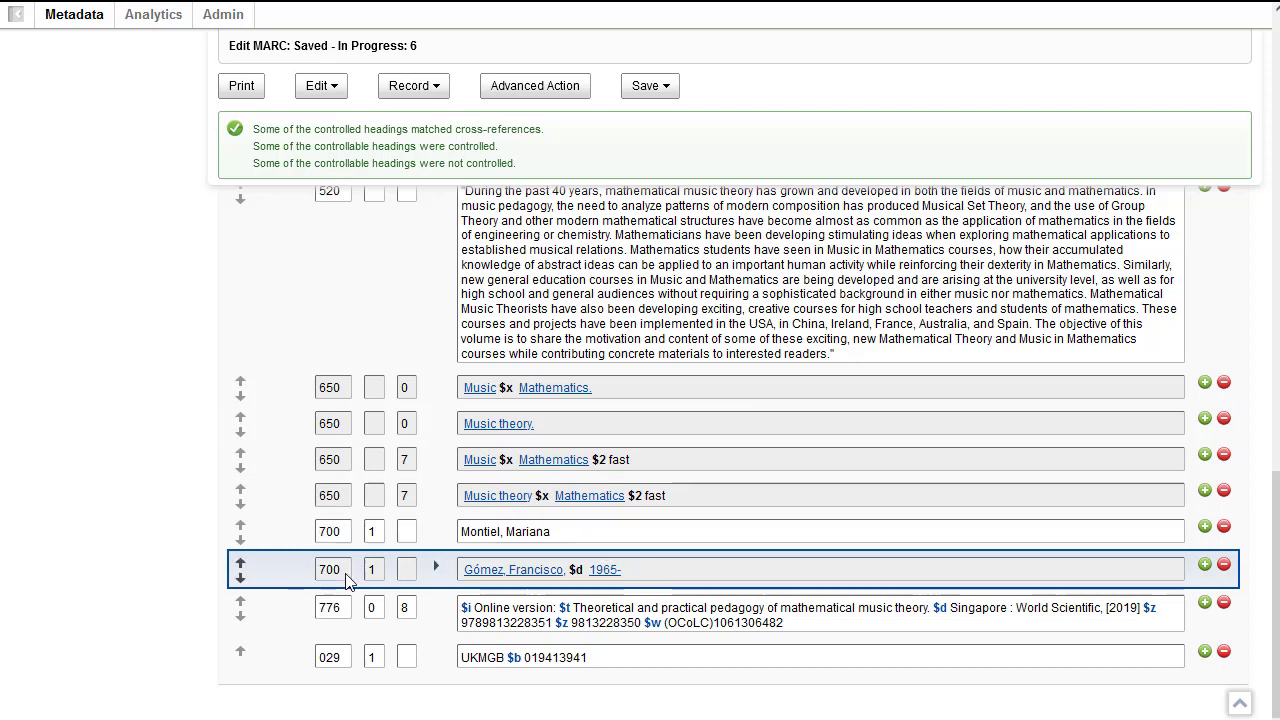
click(525, 578)
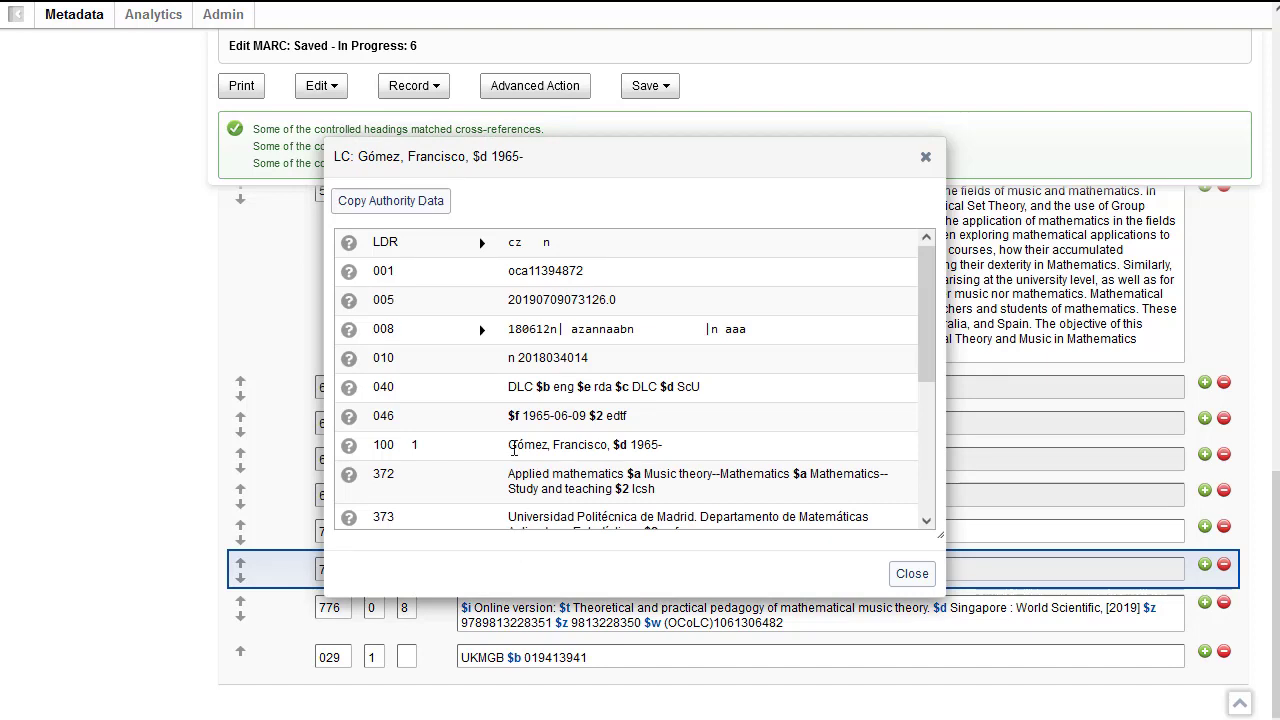
drag(512, 449, 671, 455)
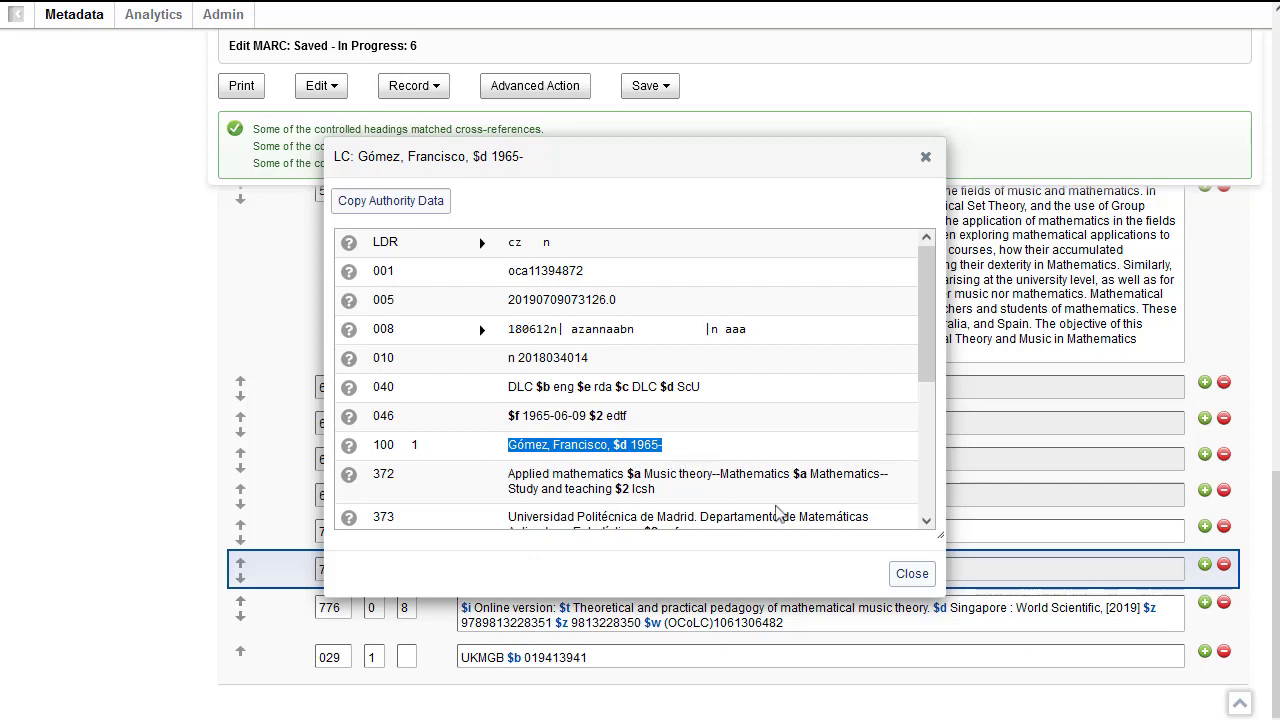
click(918, 582)
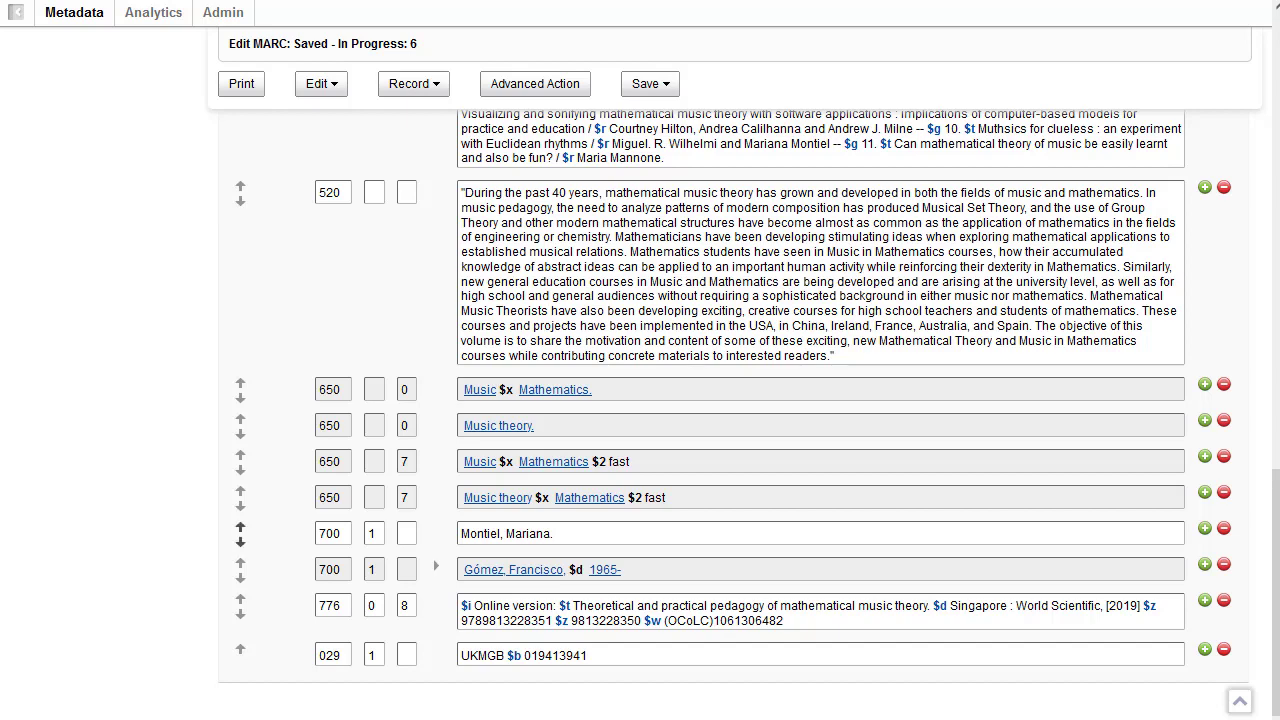
Start adding a controlled heading for the first, uncontrolled 700 personal name field
click(593, 534)
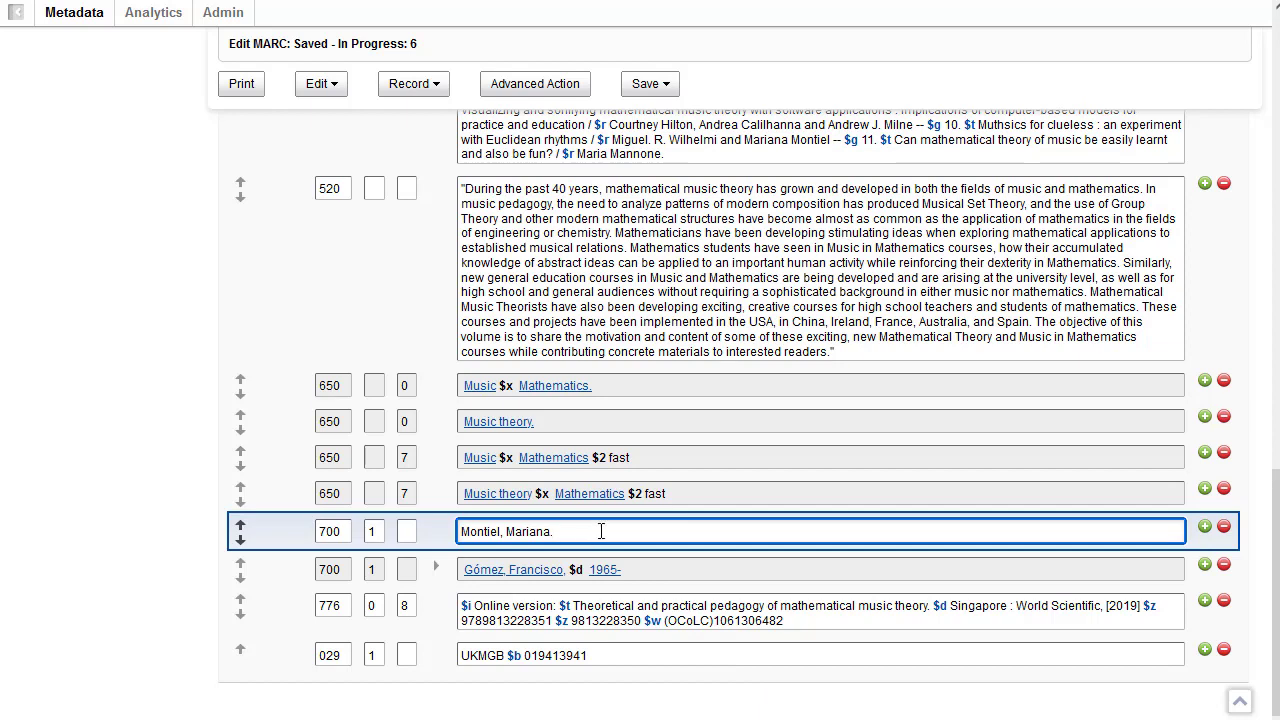
right_click(601, 531)
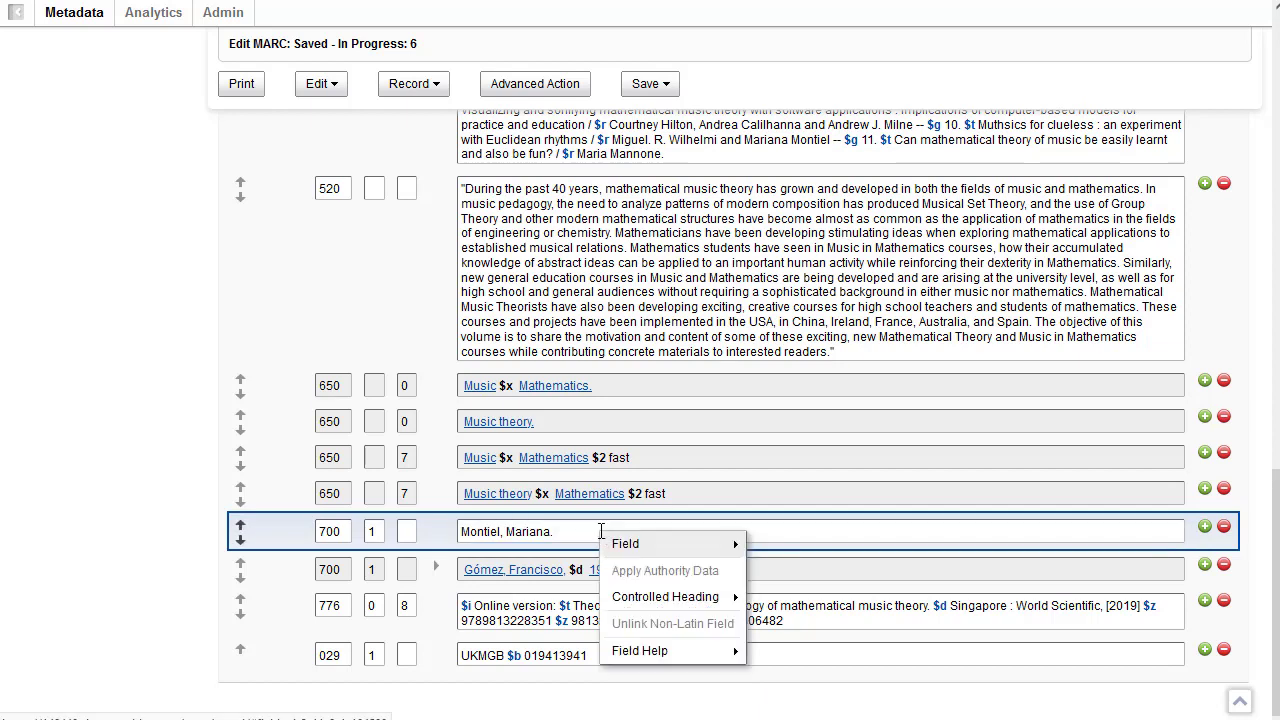
mouse_move(601, 534)
mouse_move(665, 597)
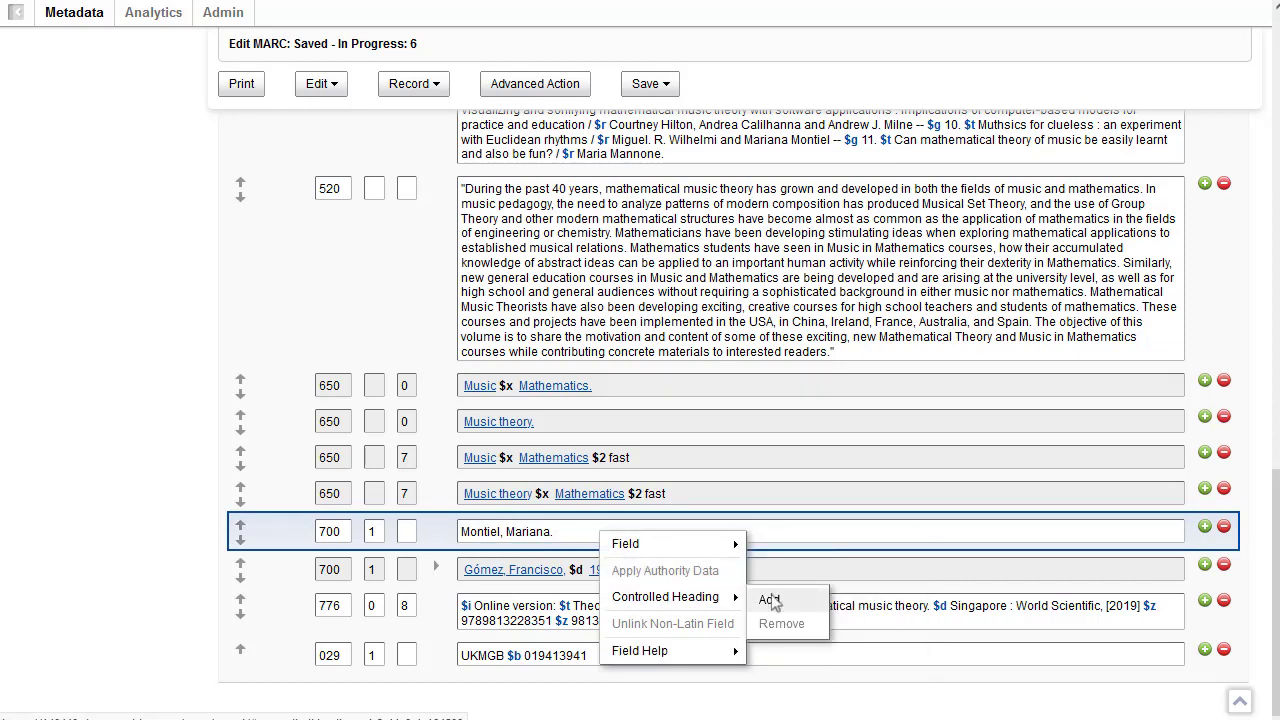
click(800, 607)
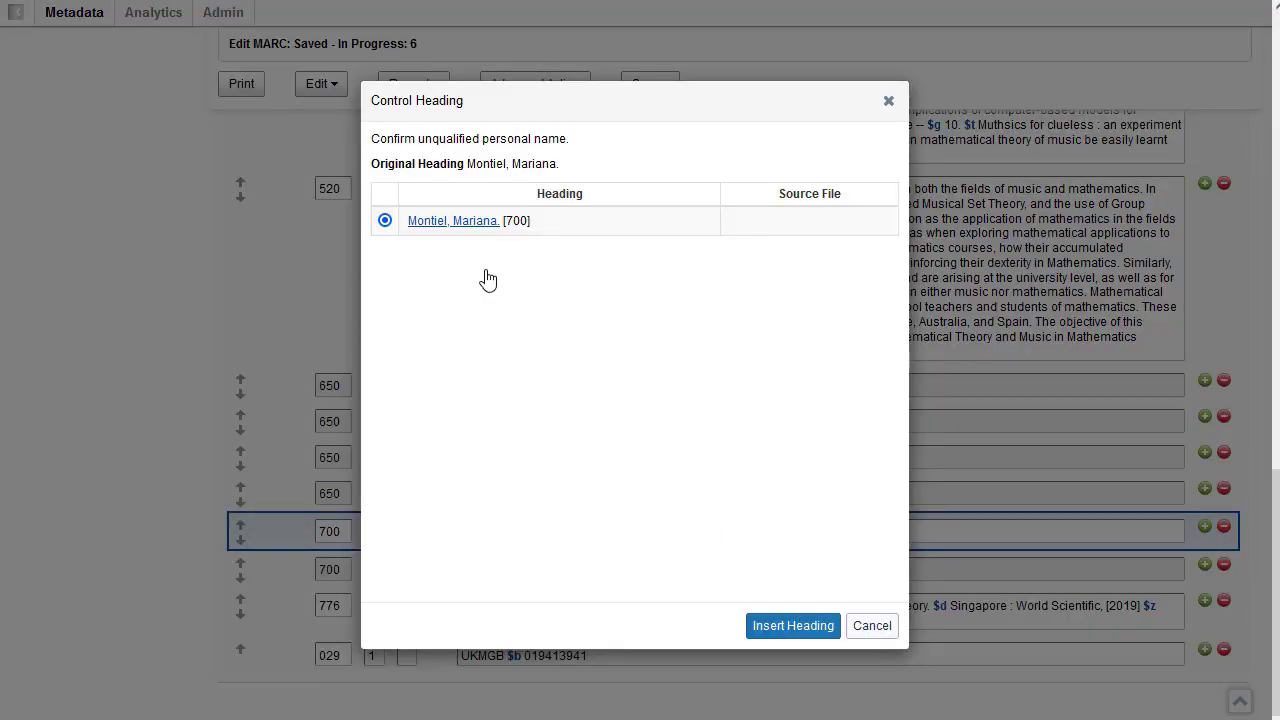
Check the 100 and 670 fields of the proposed name's authority record and insert the heading into the 700 field
click(437, 222)
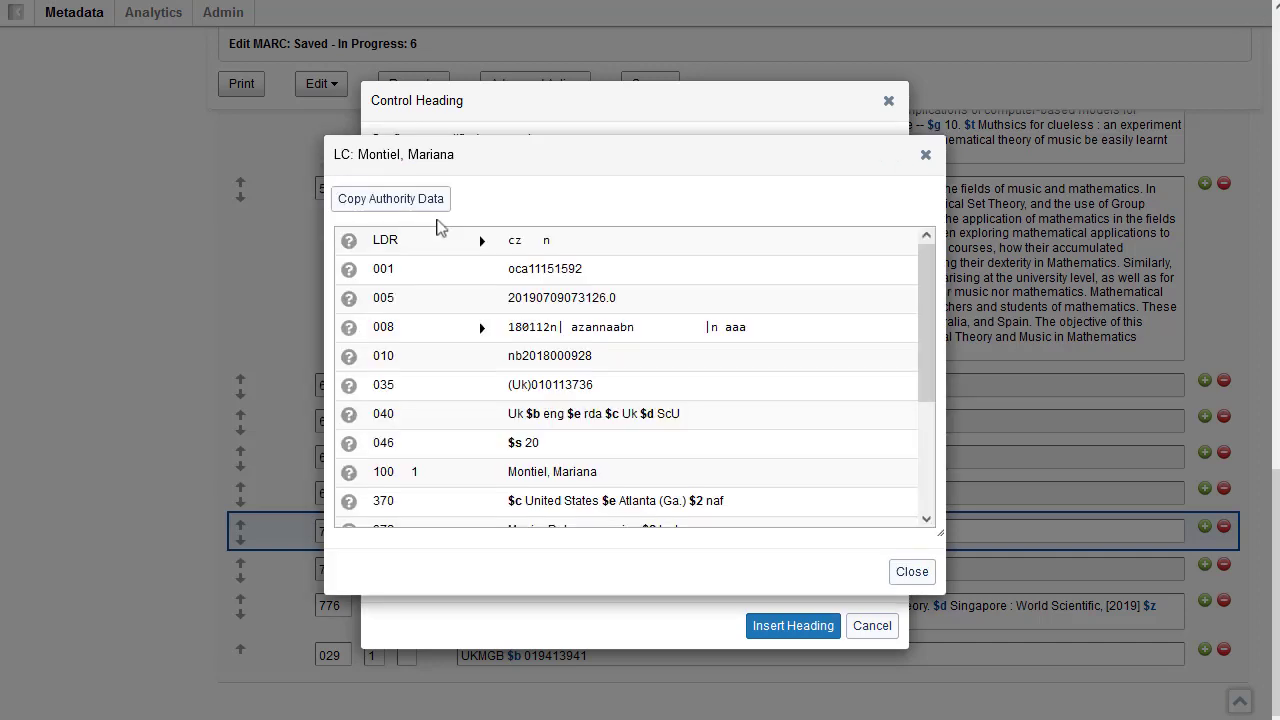
drag(603, 474, 493, 478)
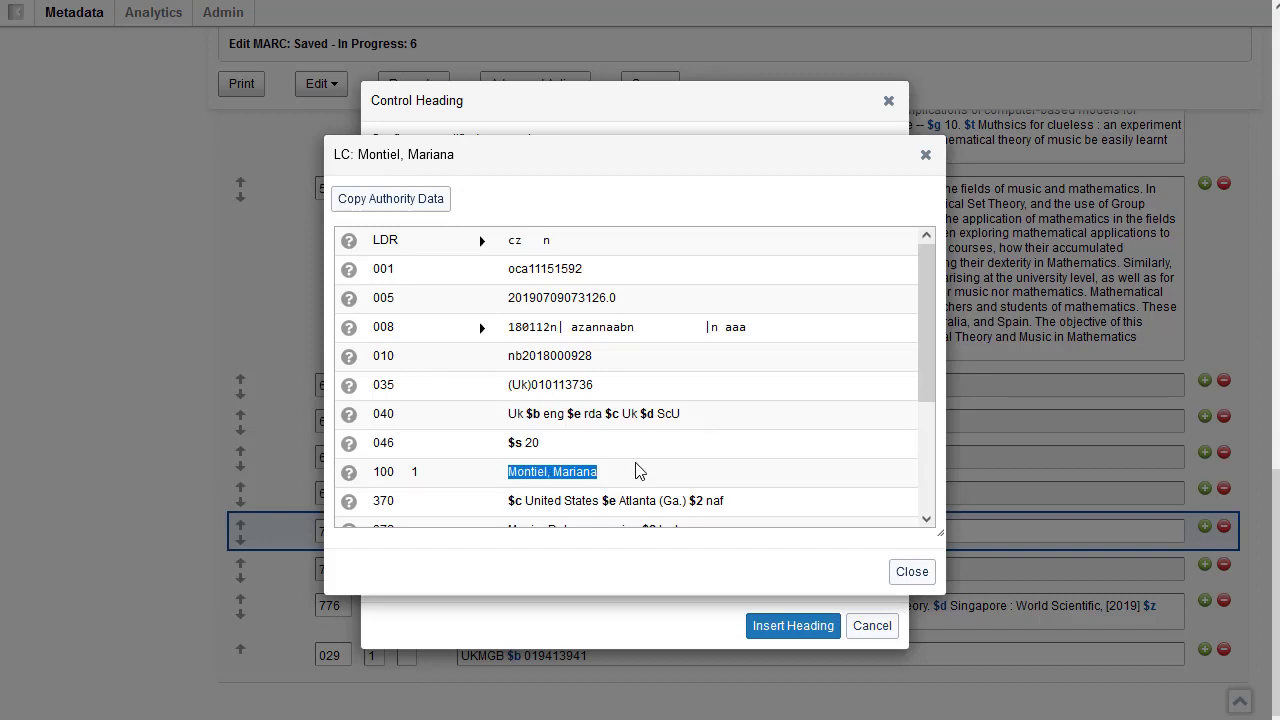
scroll(643, 470, down, 1)
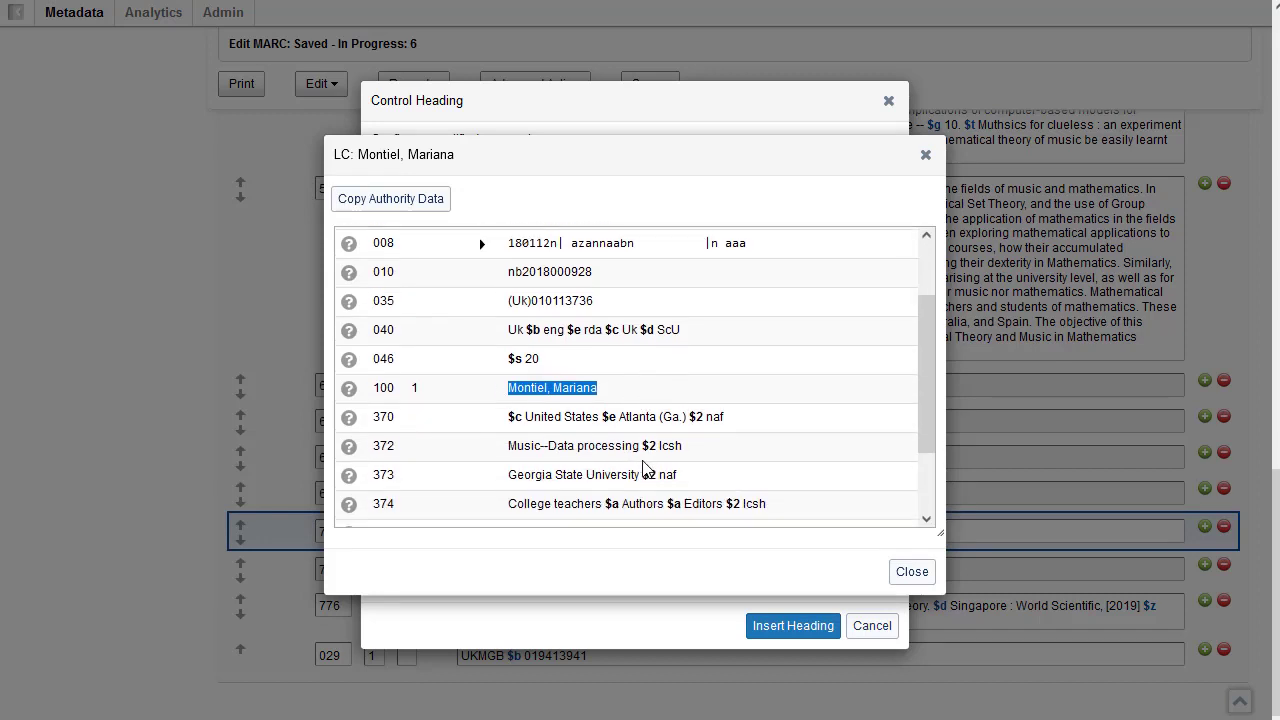
scroll(643, 470, down, 1)
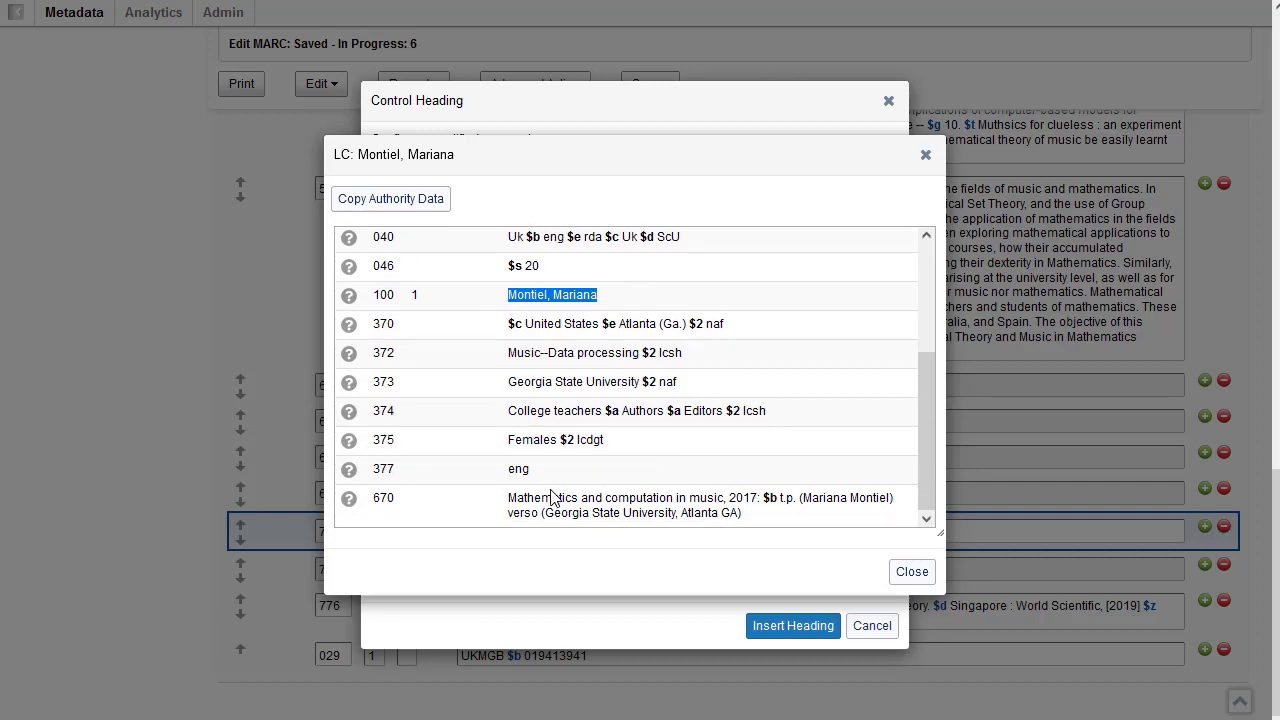
drag(508, 497, 752, 507)
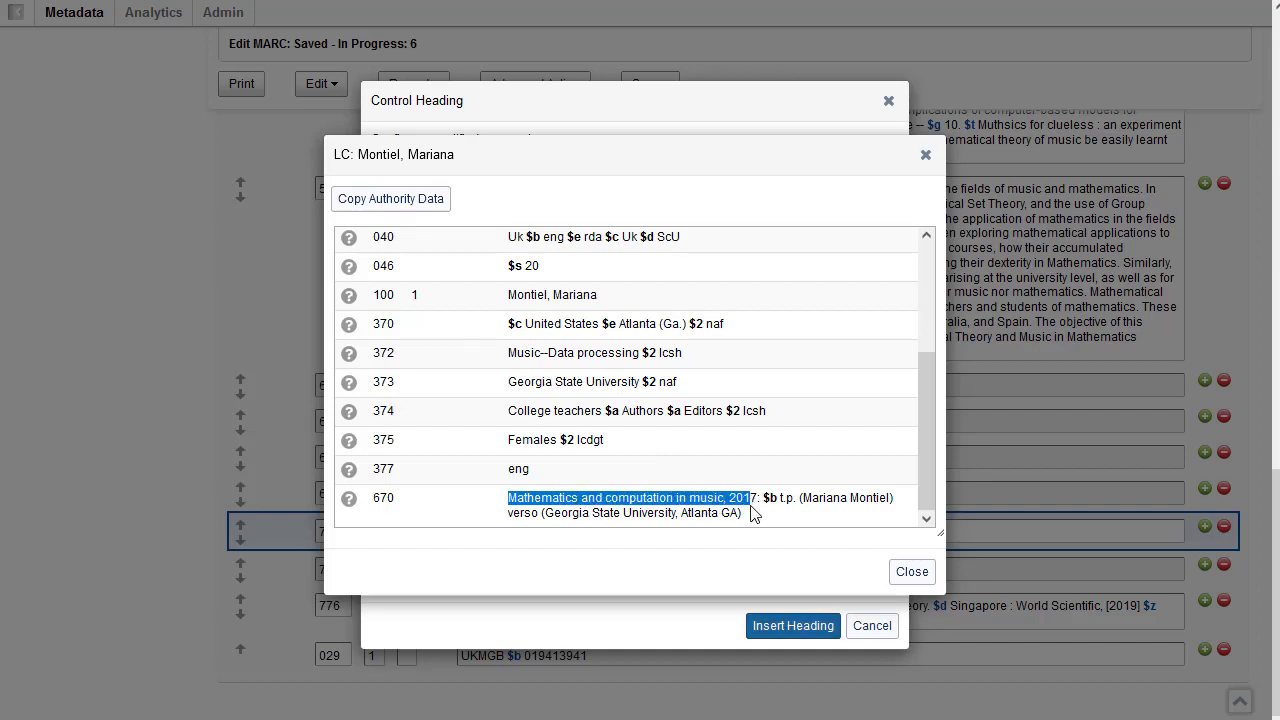
click(912, 572)
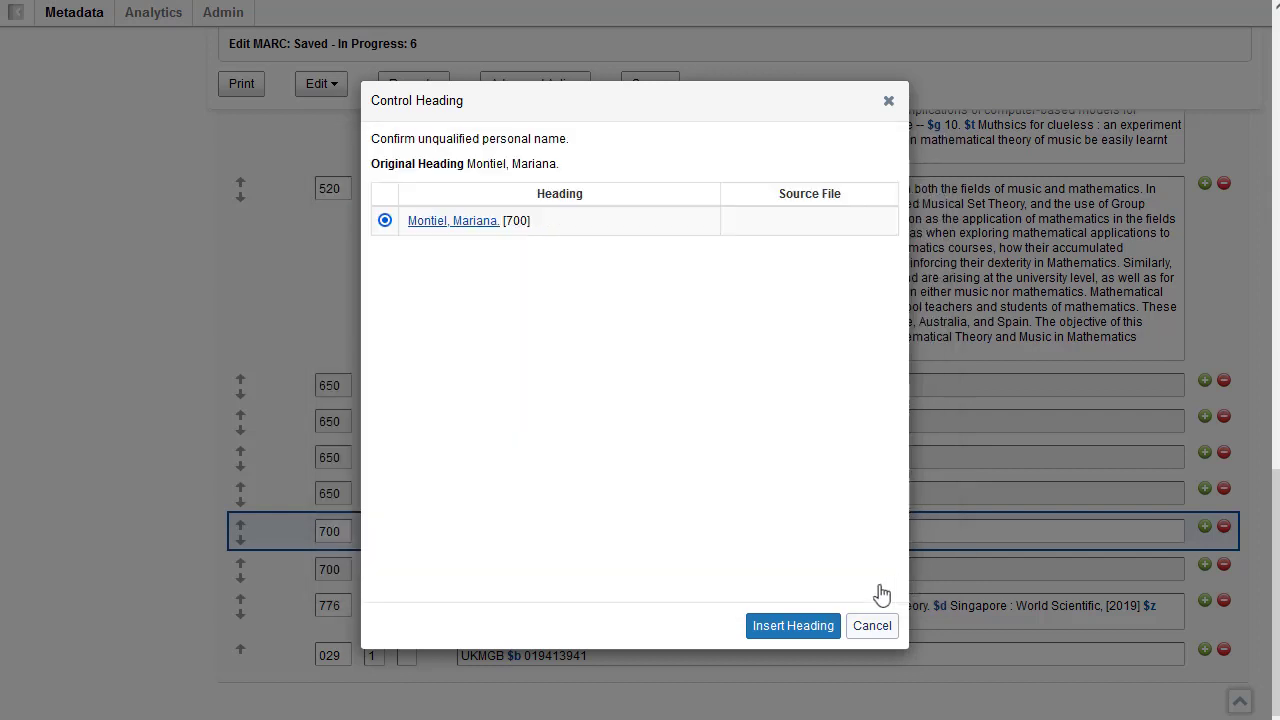
click(779, 628)
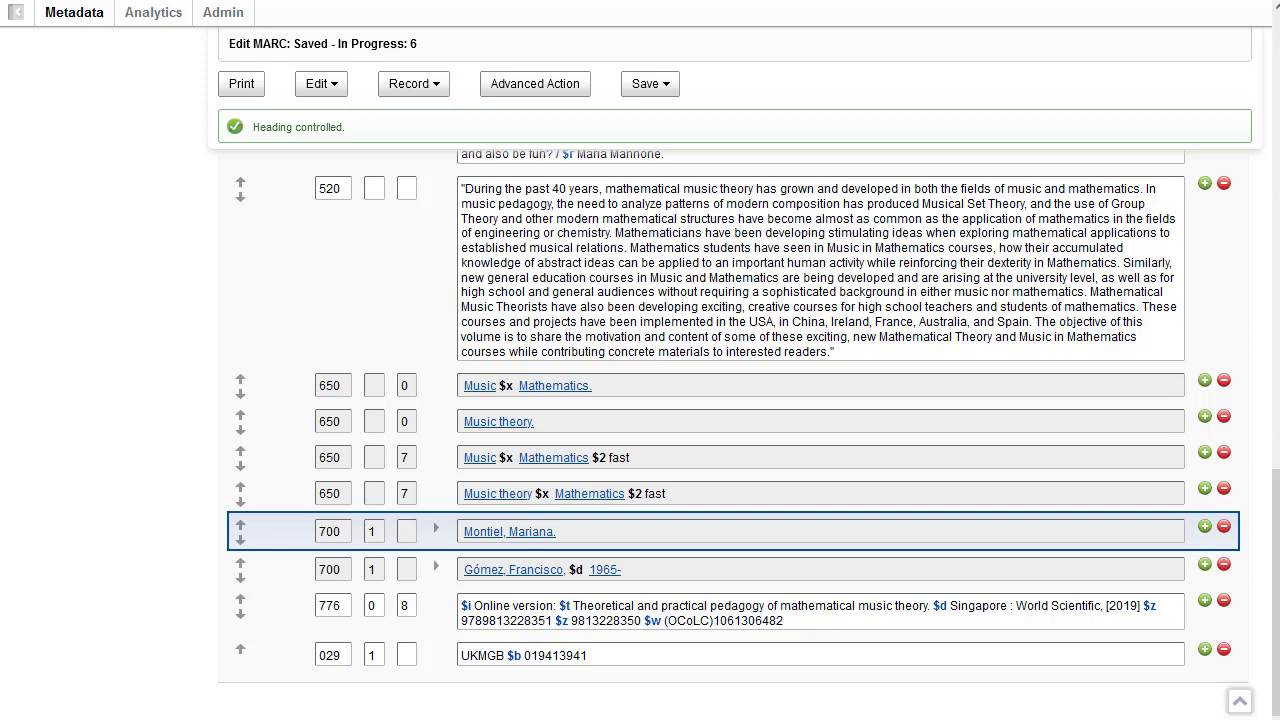
Uncontrol the second 650 heading, "Music theory", and add the subdivision "$x Mathematics." to it
click(344, 422)
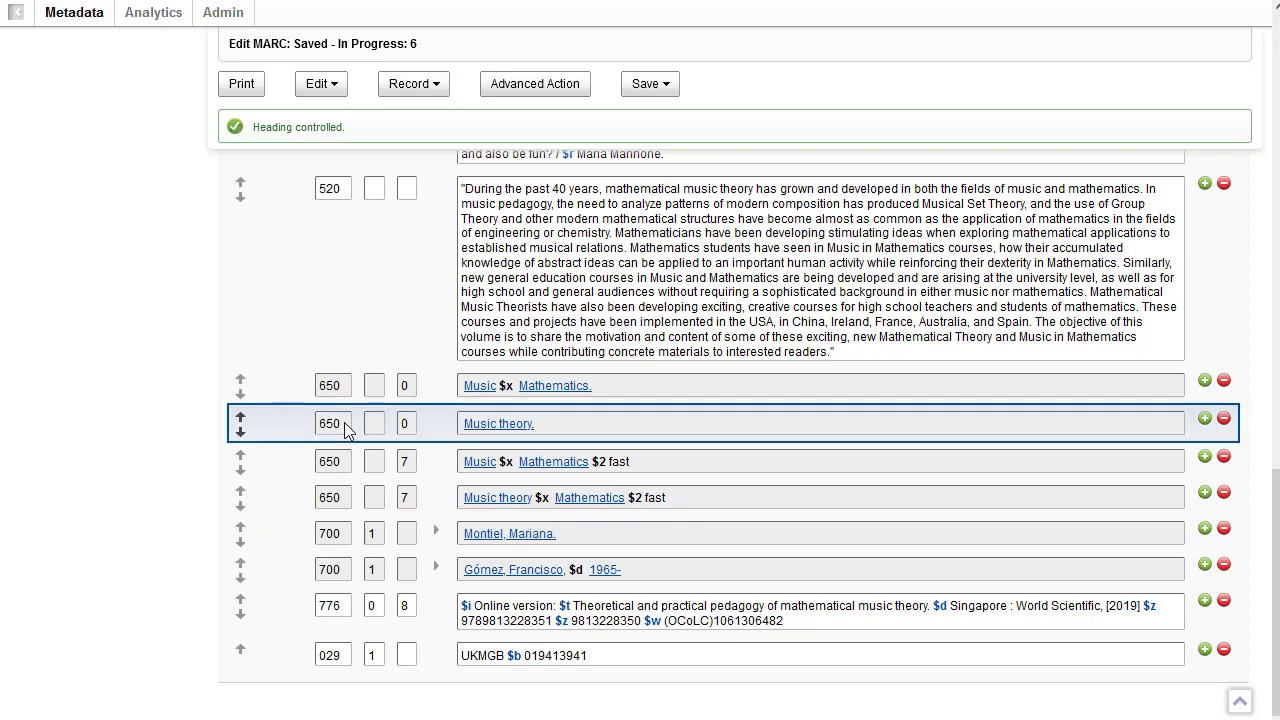
right_click(608, 426)
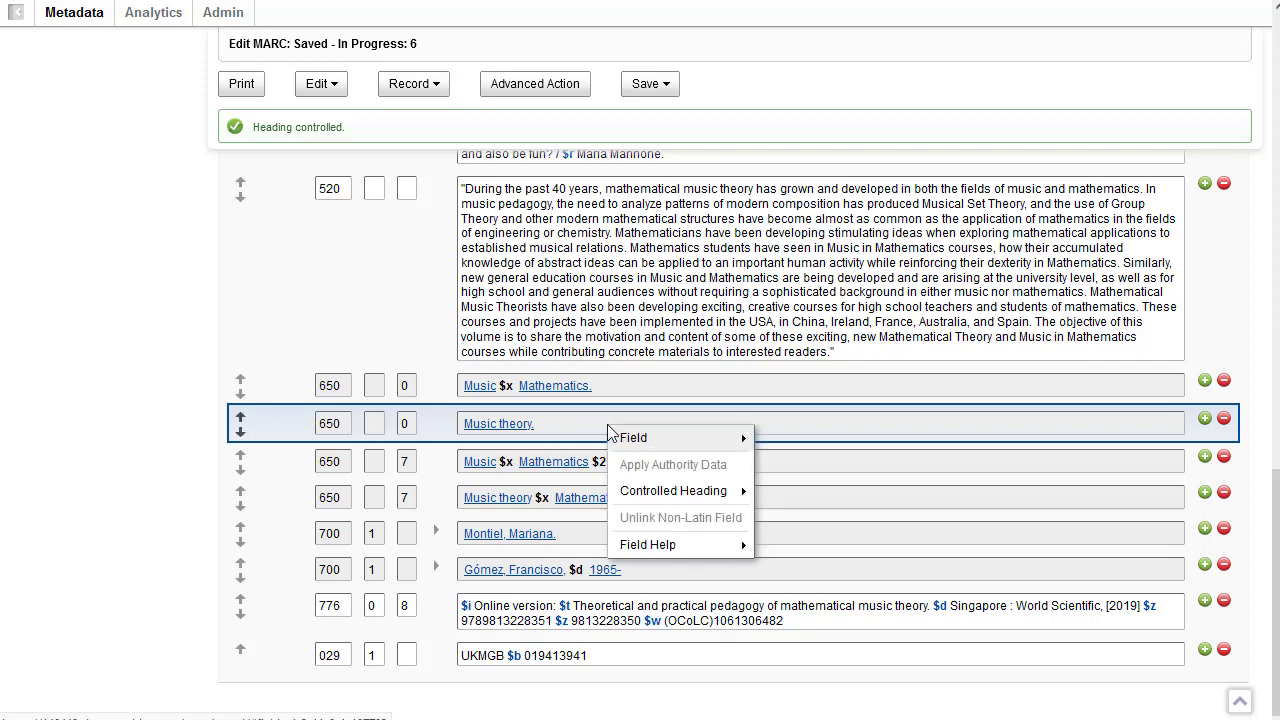
mouse_move(651, 494)
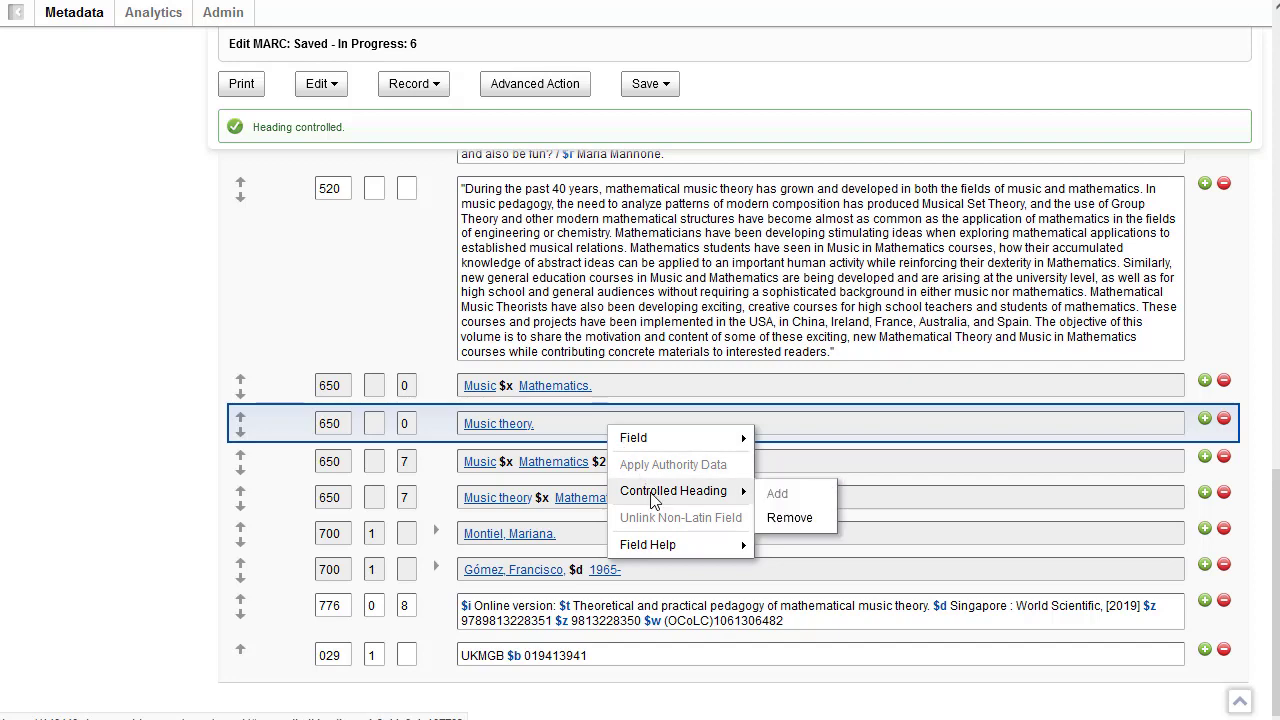
click(791, 519)
click(656, 423)
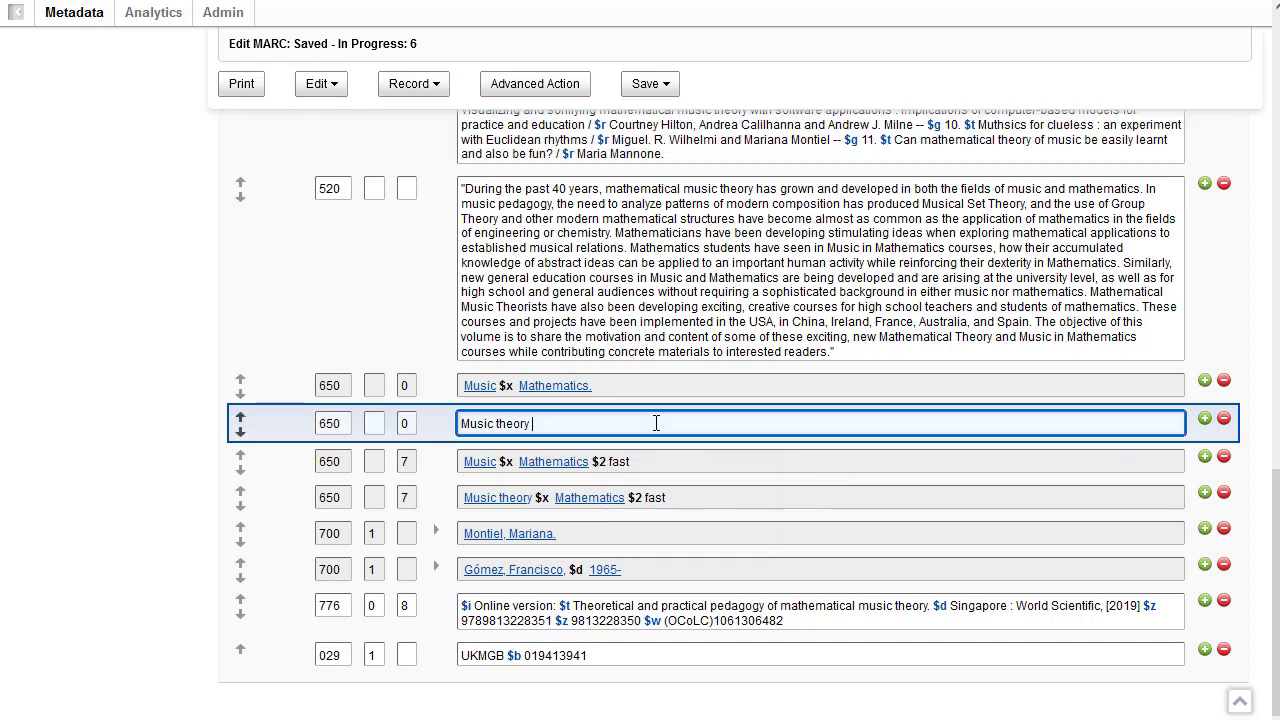
text($)
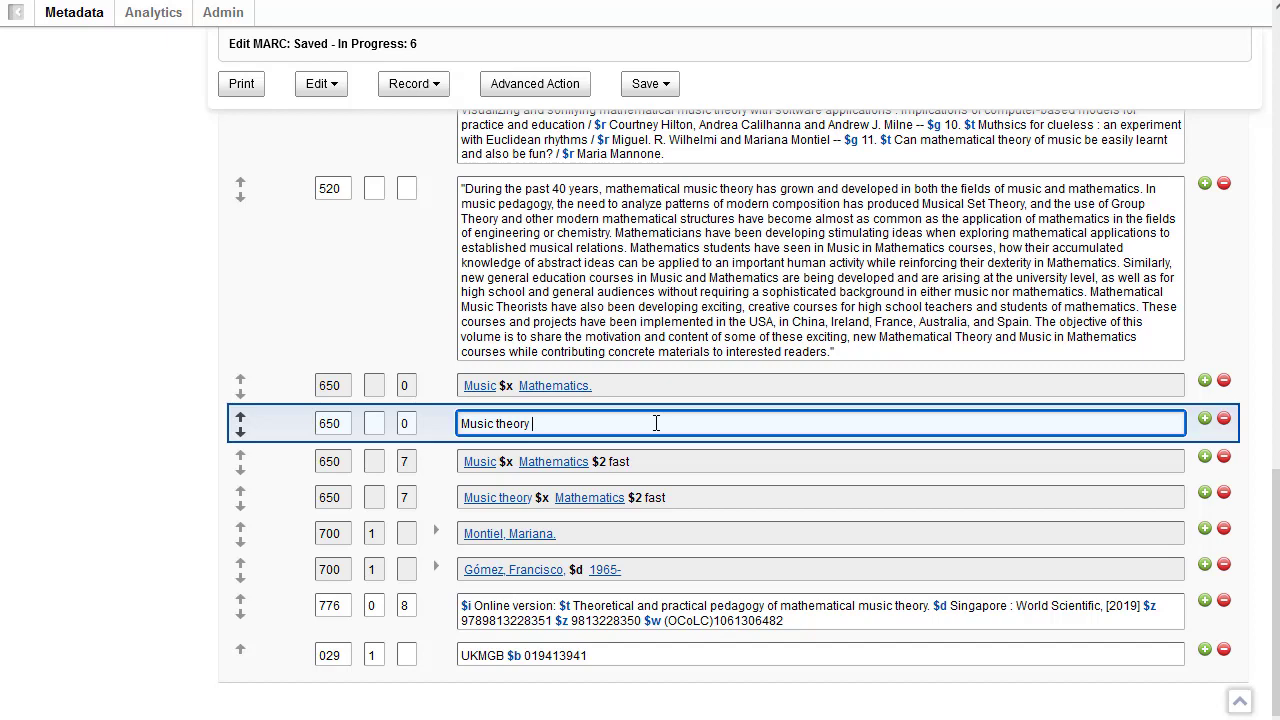
text(x Mathematics.)
Control the edited 650 heading "Music theory $x Mathematics." individually
right_click(656, 423)
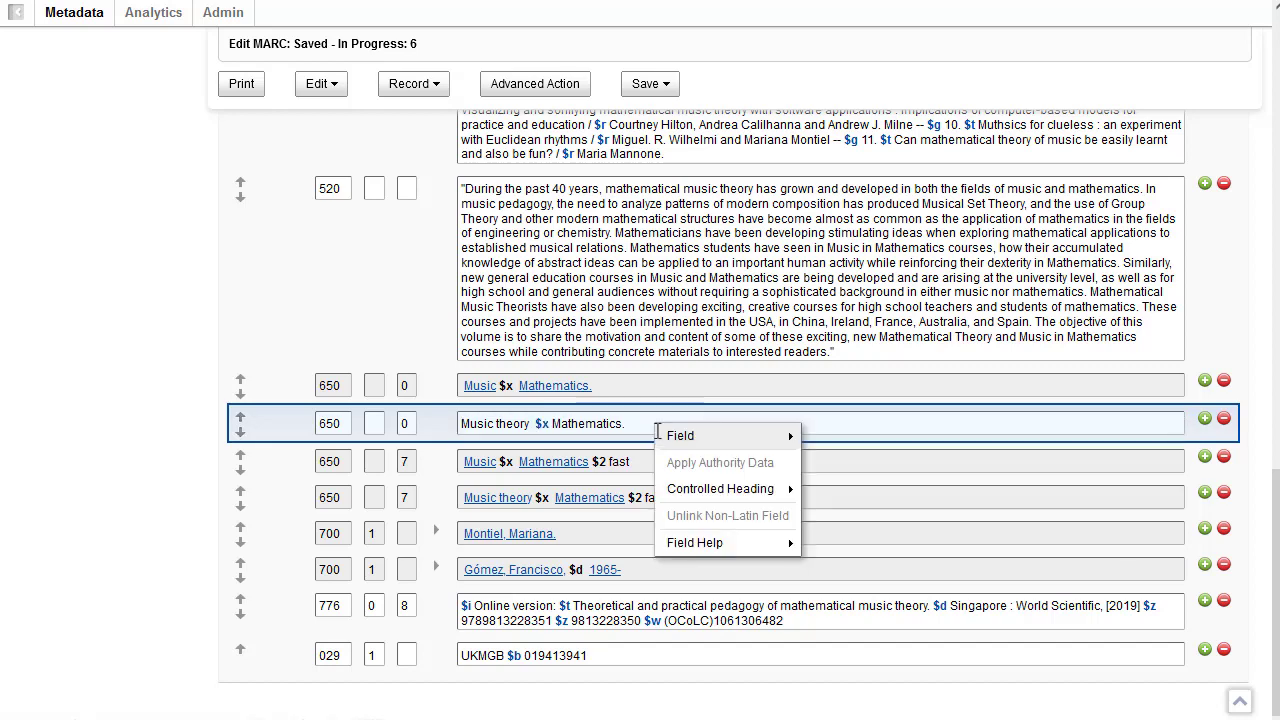
mouse_move(667, 495)
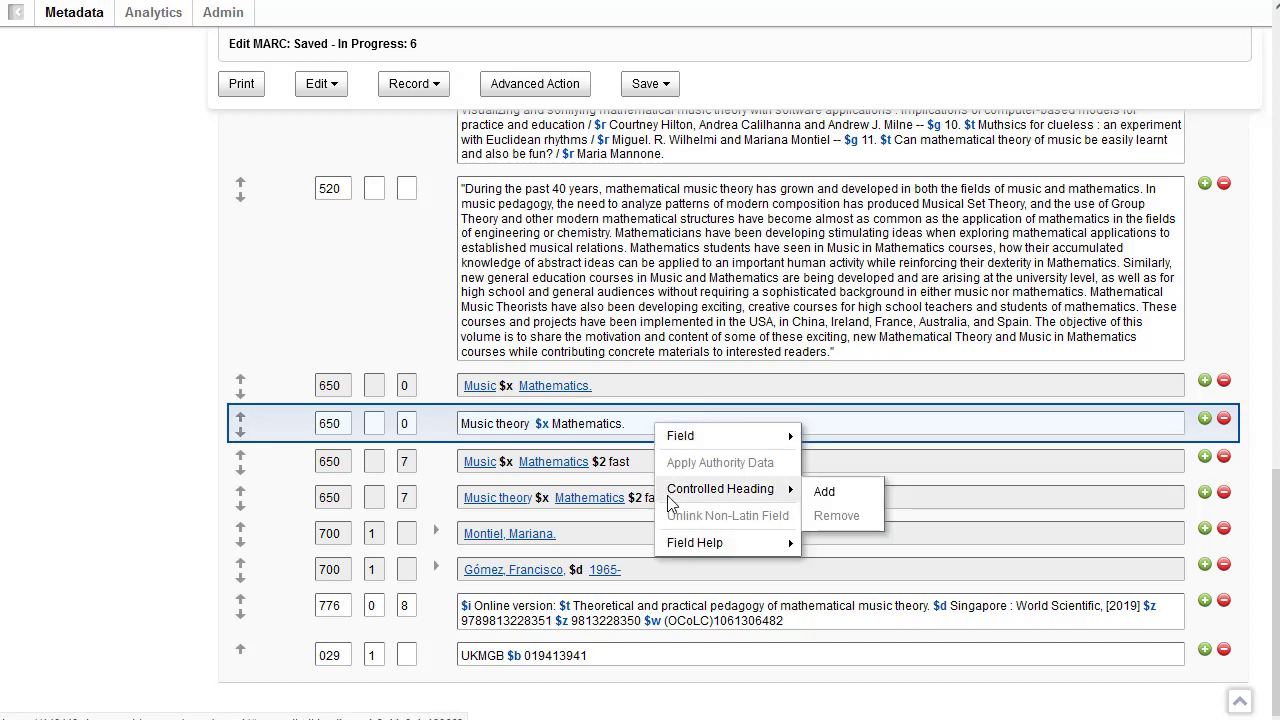
click(850, 490)
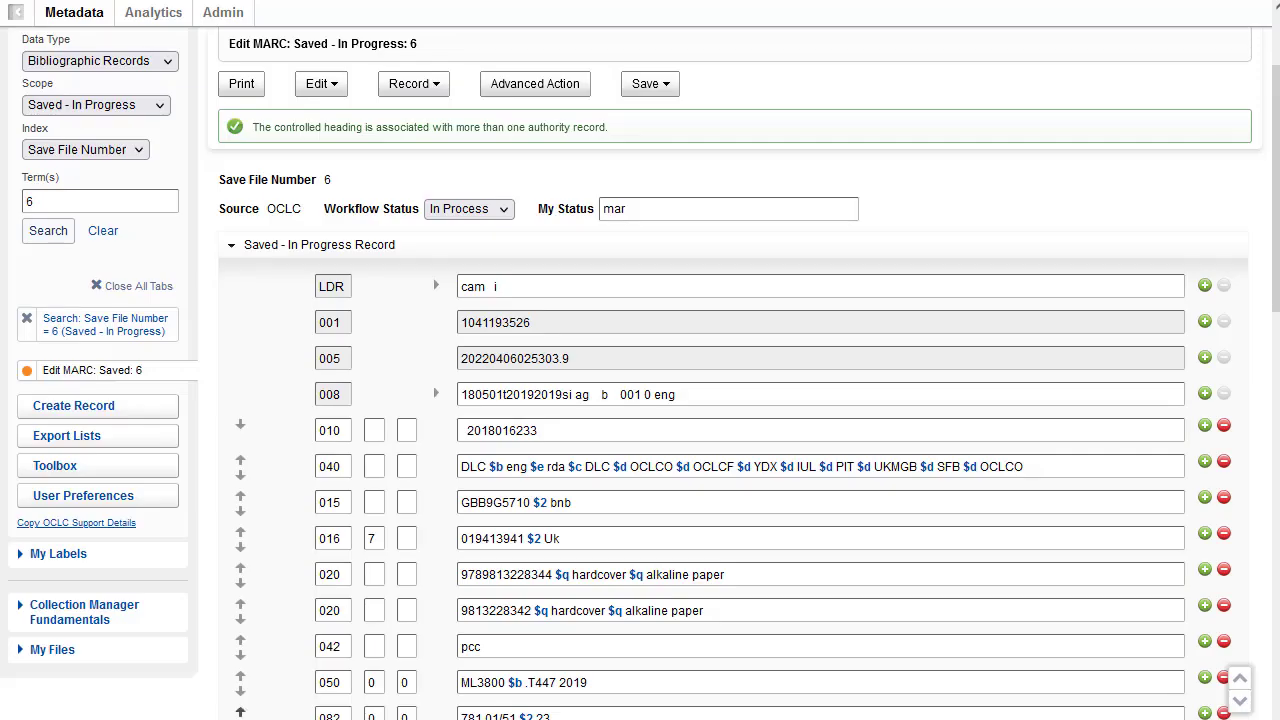
Review the Controlled Headings options in the user preferences for working with bibliographic records
click(57, 494)
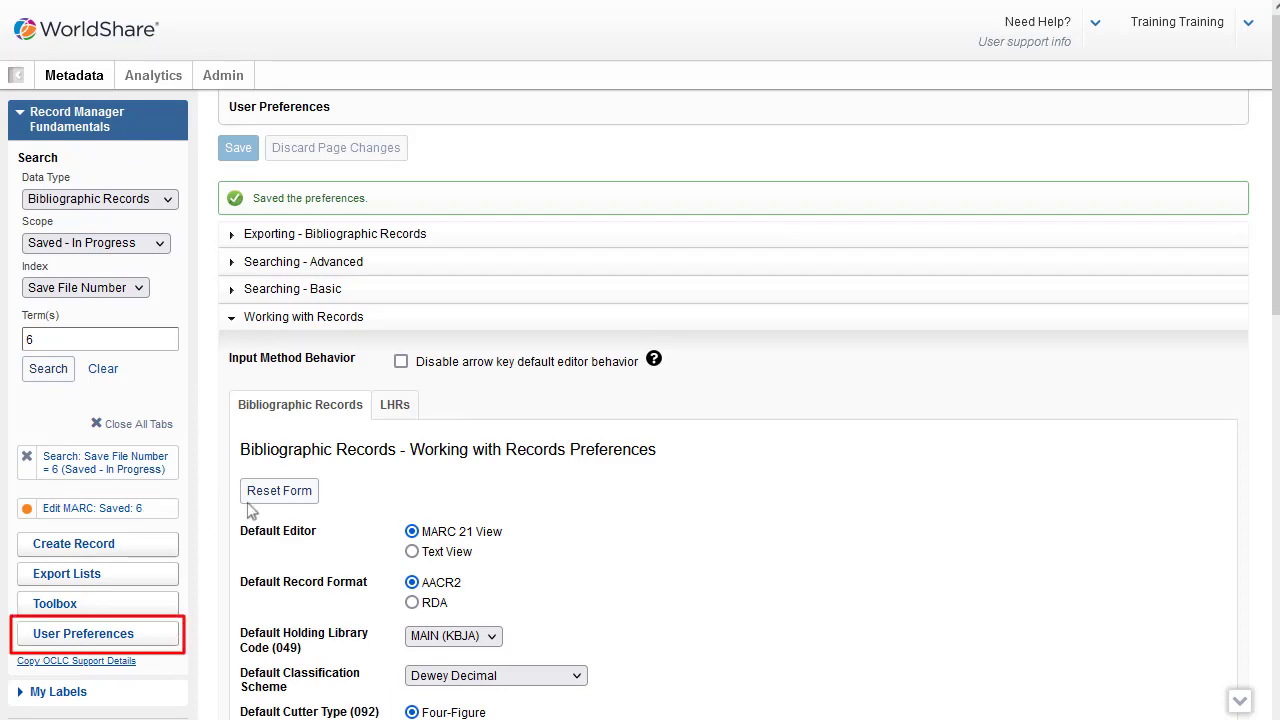
scroll(645, 527, down, 1)
scroll(645, 535, down, 4)
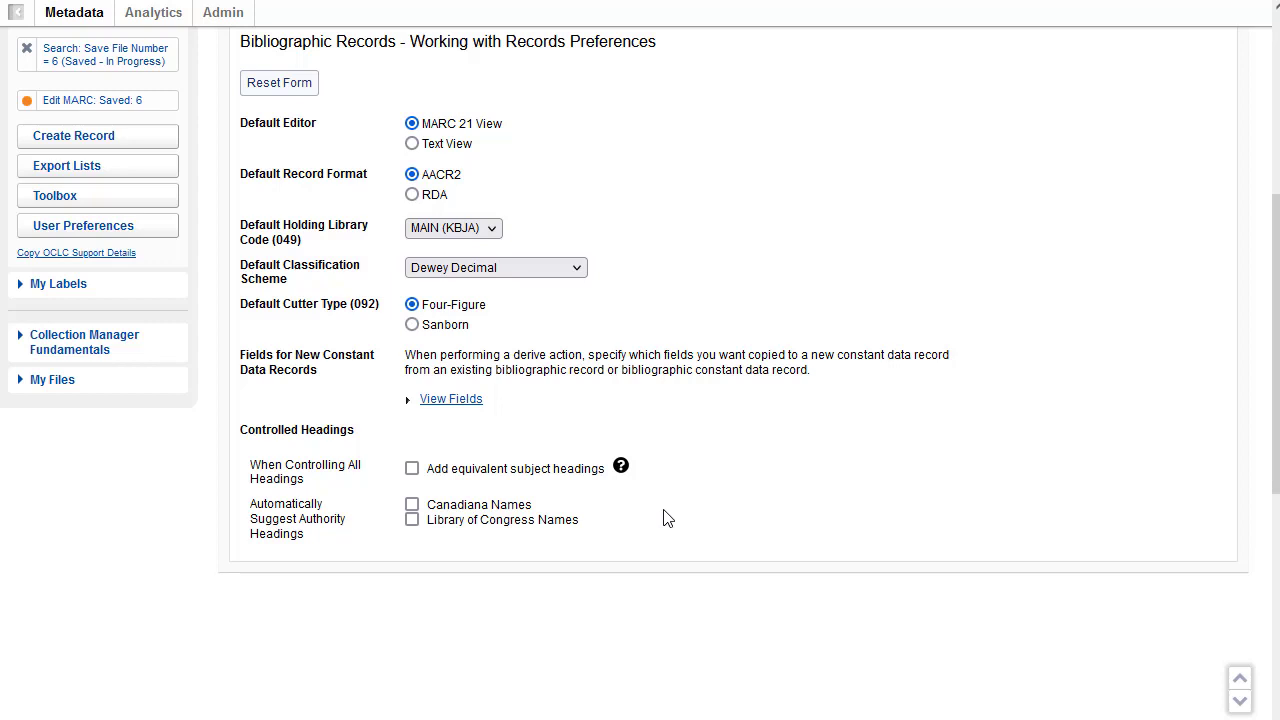
Return to the record being edited, saved record 6, and add equivalent subject headings to it
click(84, 105)
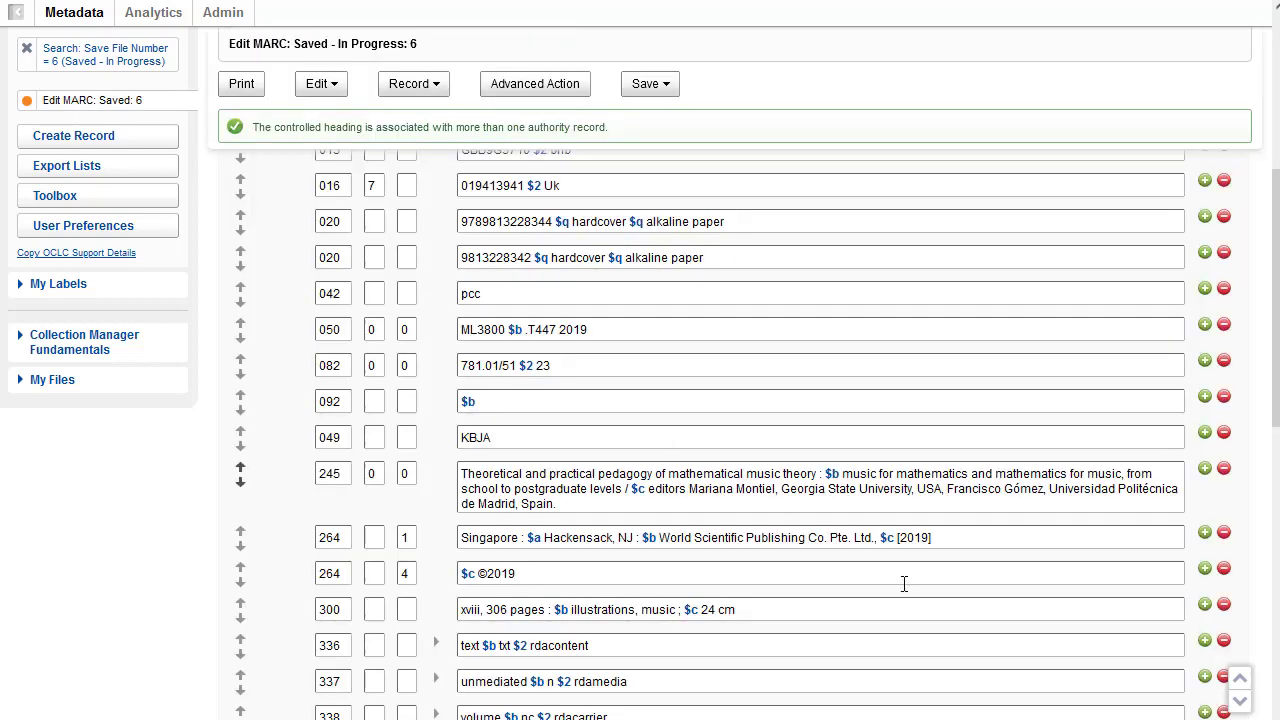
scroll(904, 583, down, 3)
scroll(904, 583, down, 5)
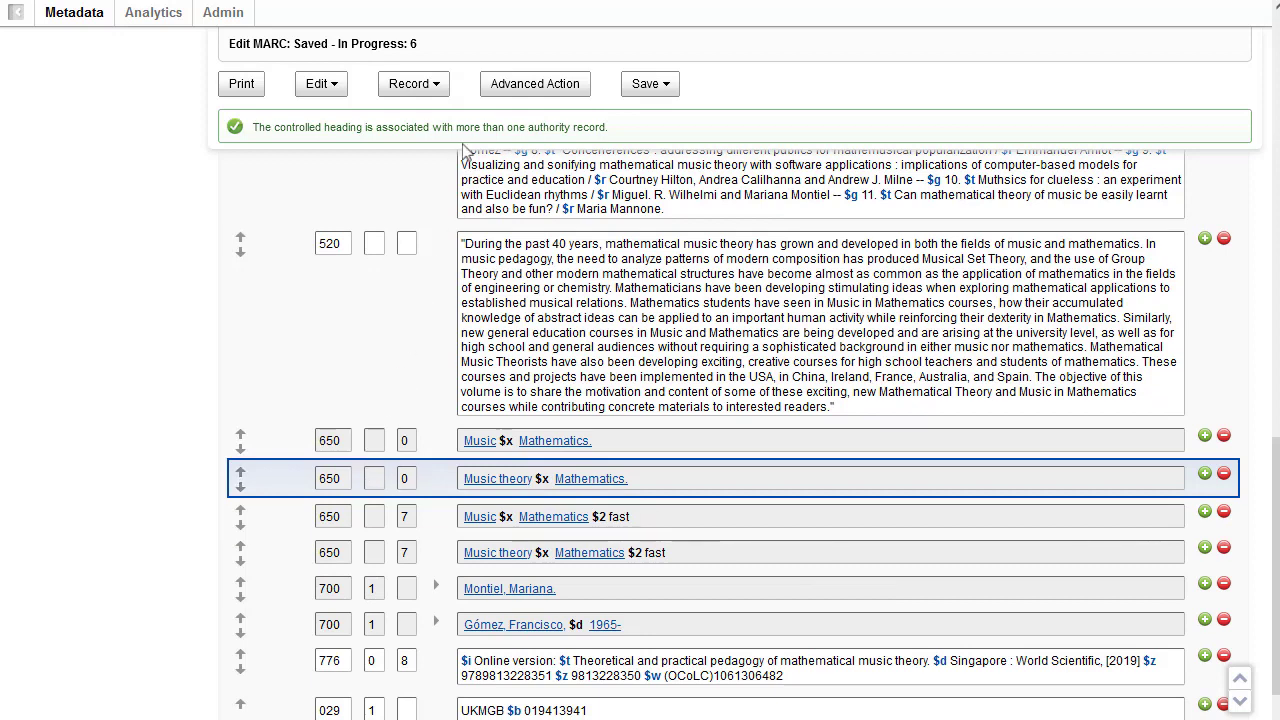
click(440, 86)
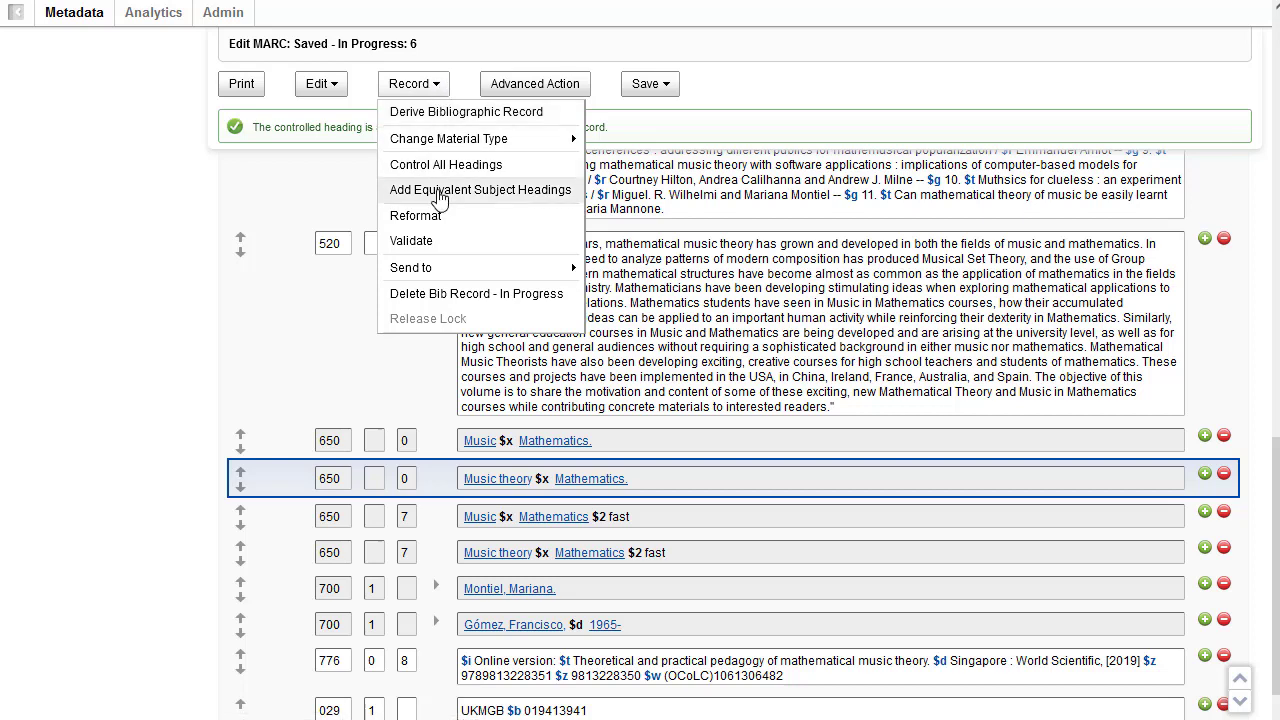
click(437, 190)
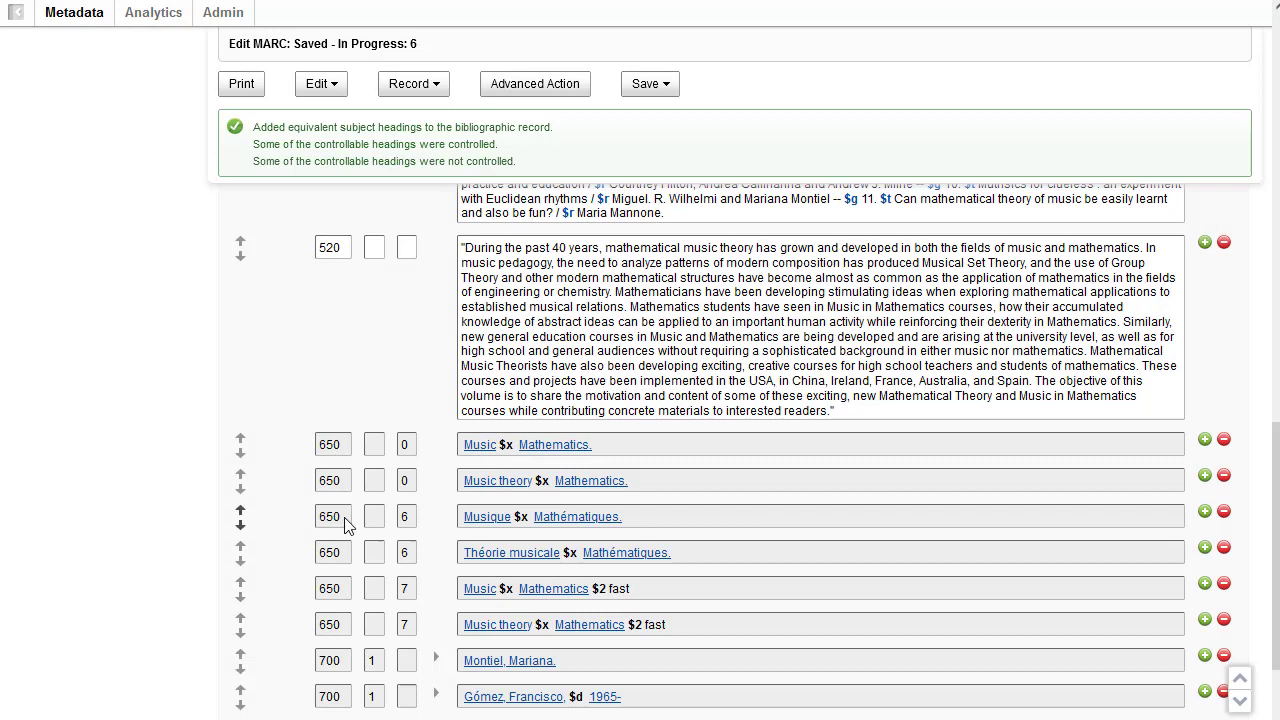
Check the 150 field in the authority record of the 650 heading "Musique $x Mathématiques." and close the record
click(345, 522)
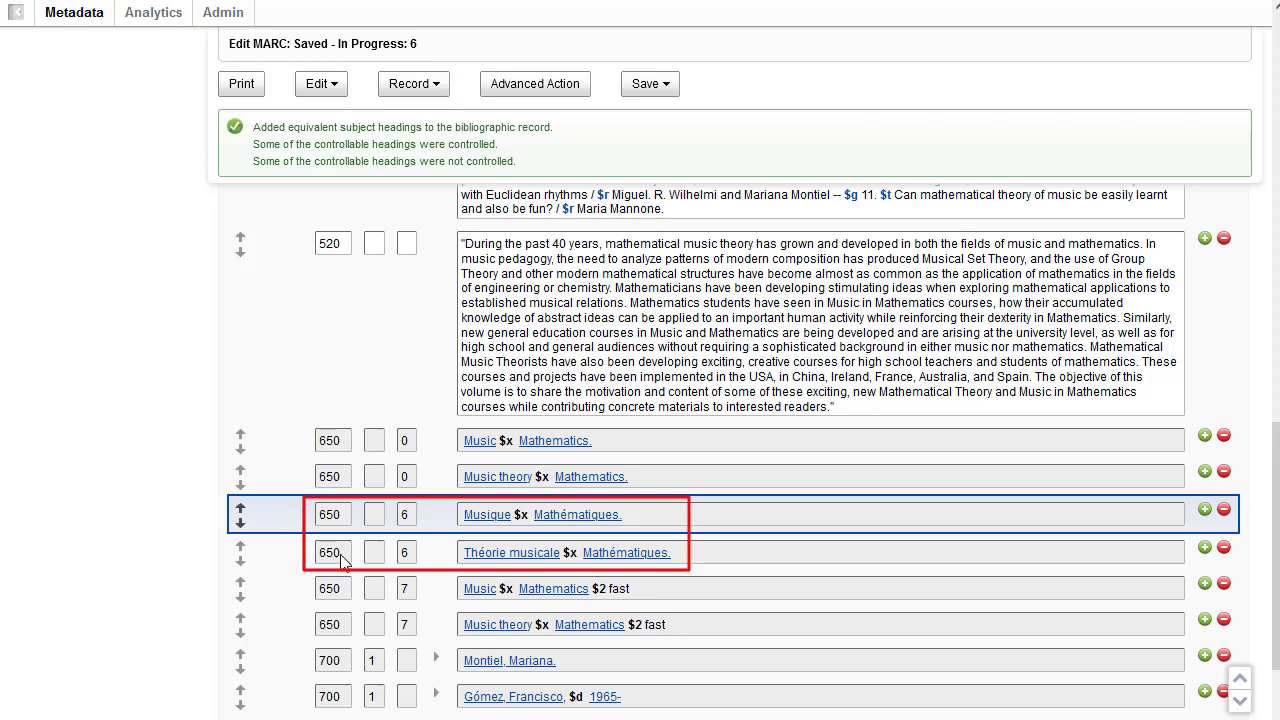
click(494, 516)
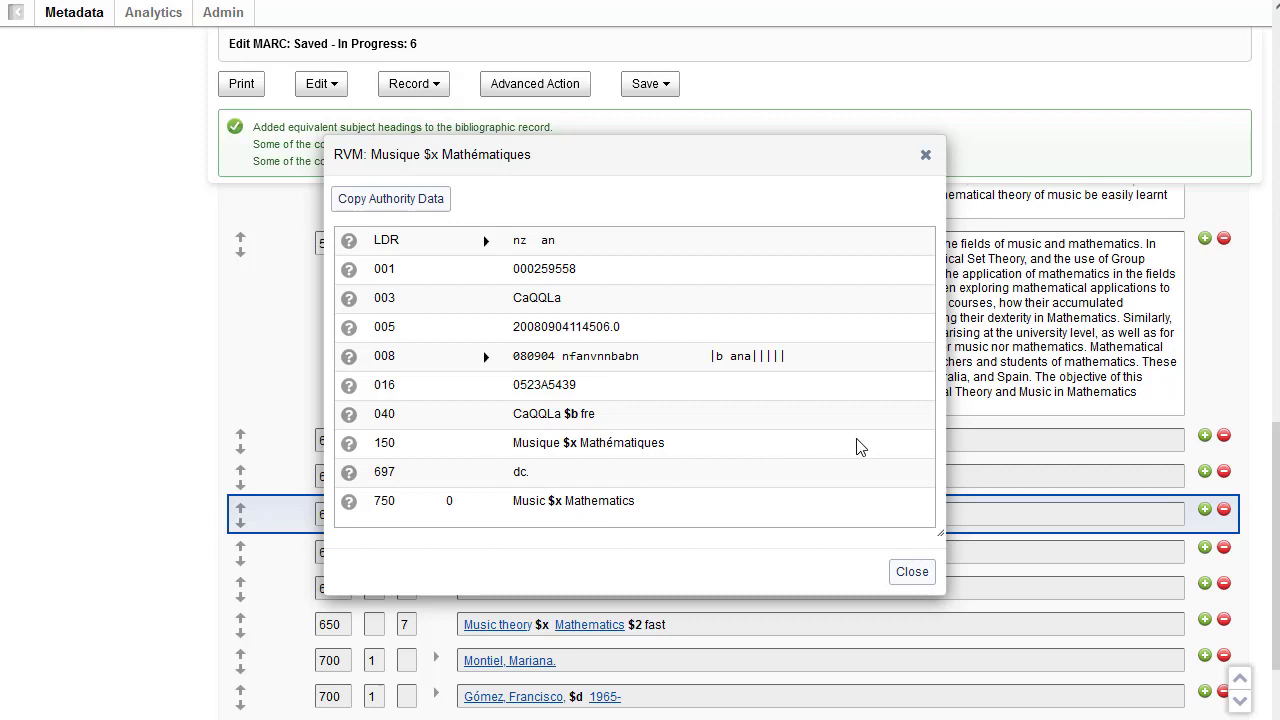
drag(677, 449, 503, 455)
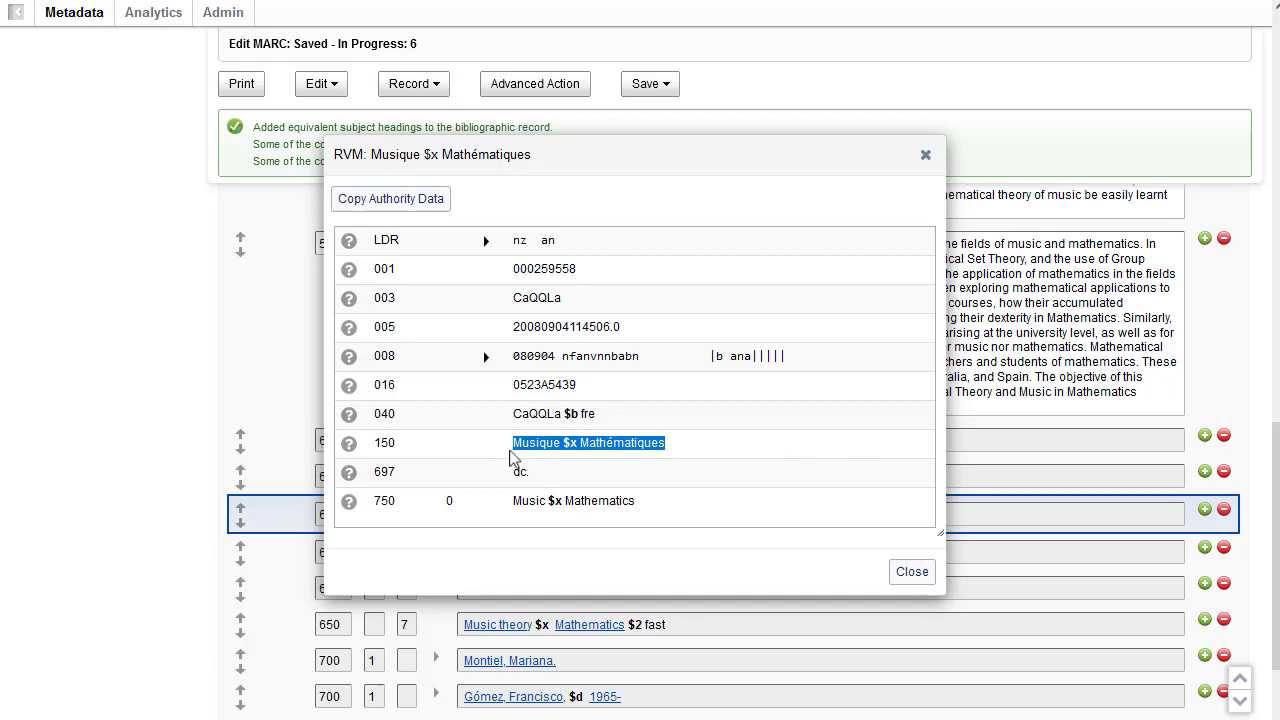
click(911, 574)
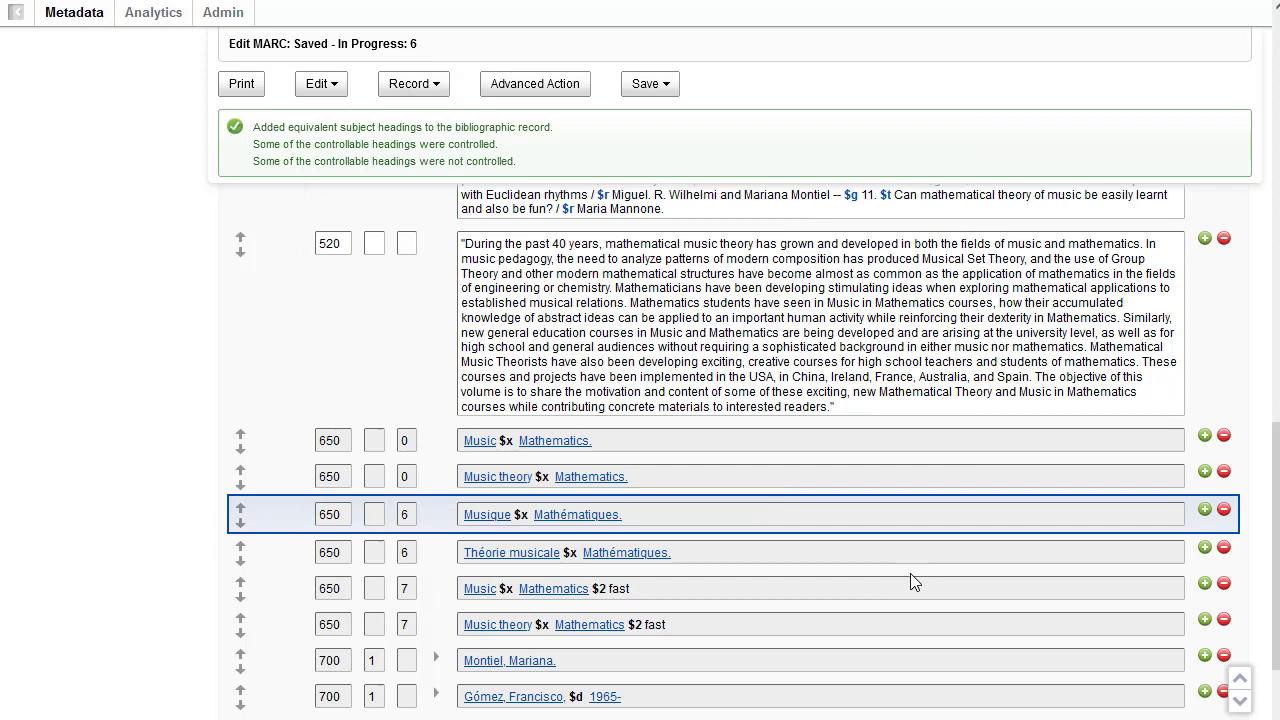
Open the save options for the edited bibliographic record
click(670, 87)
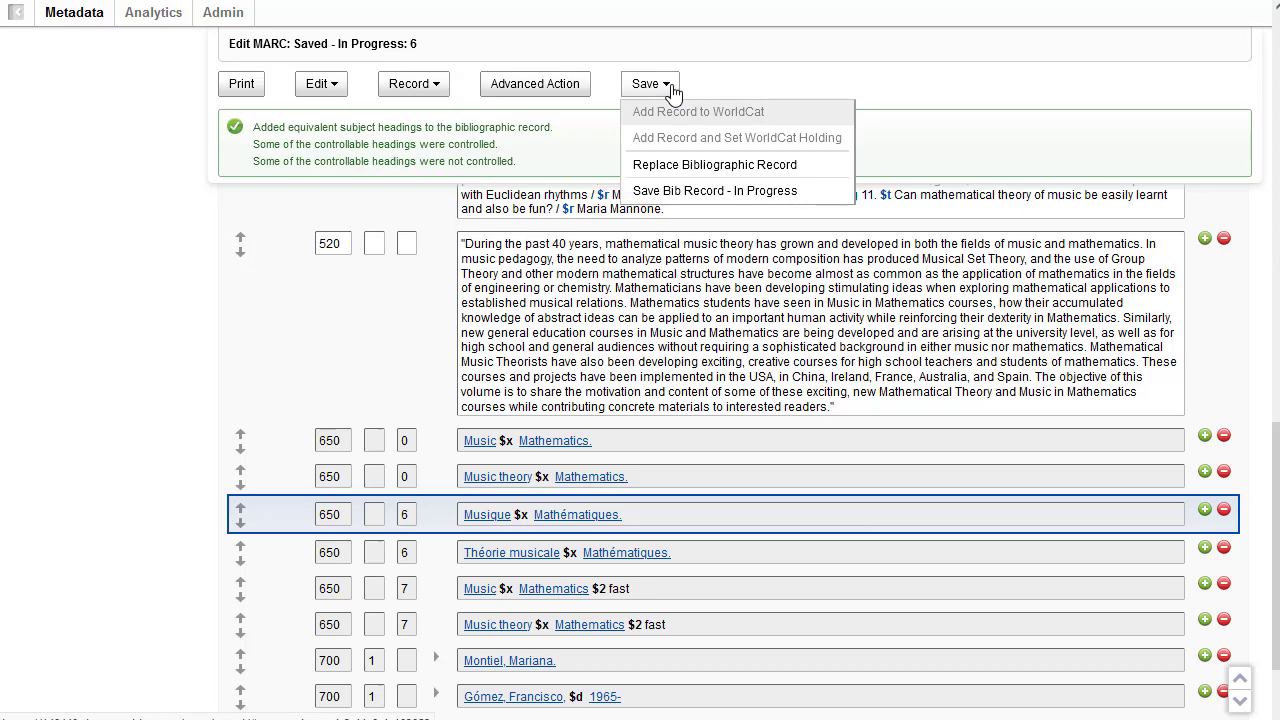